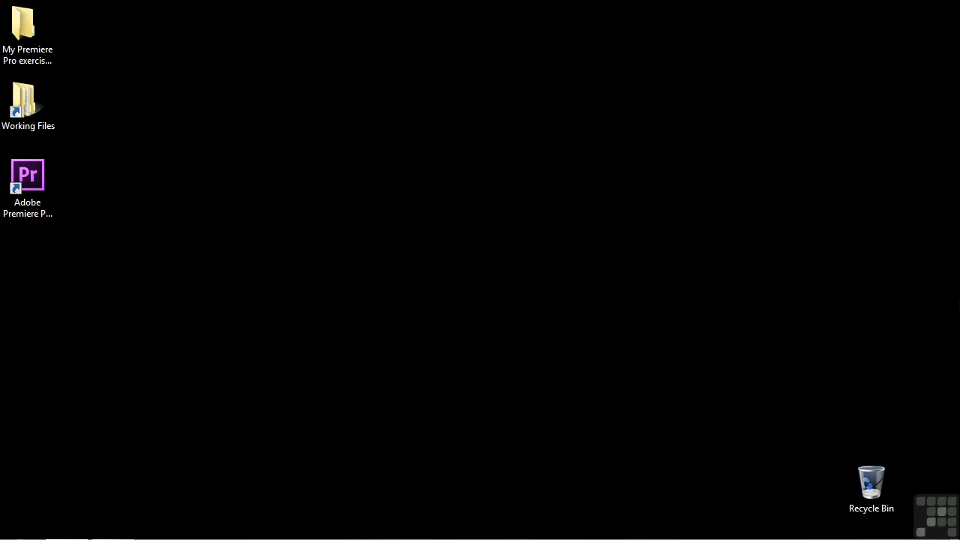
# Step: Open 1203-motion effects.prproj from the Working Files projects folder
pyautogui.doubleClick(17, 113)
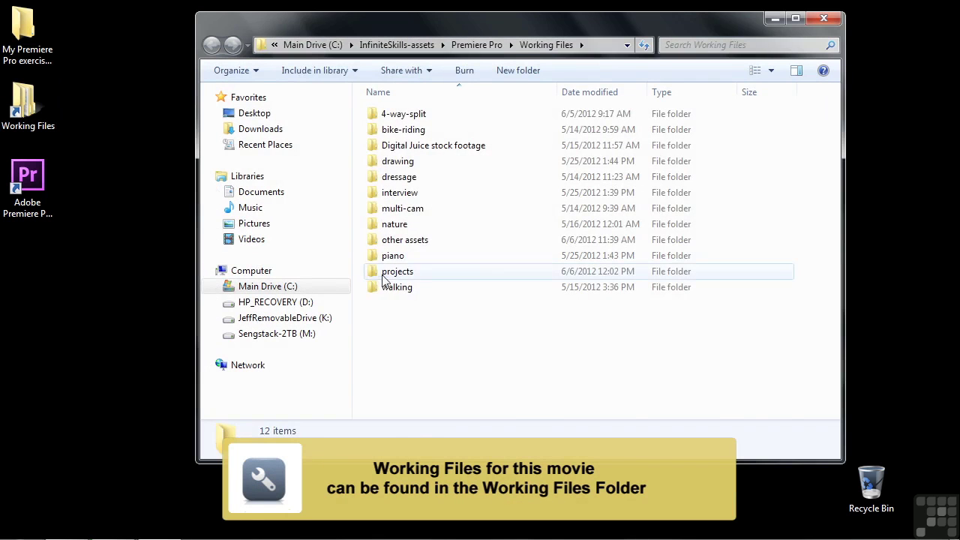
pyautogui.doubleClick(399, 270)
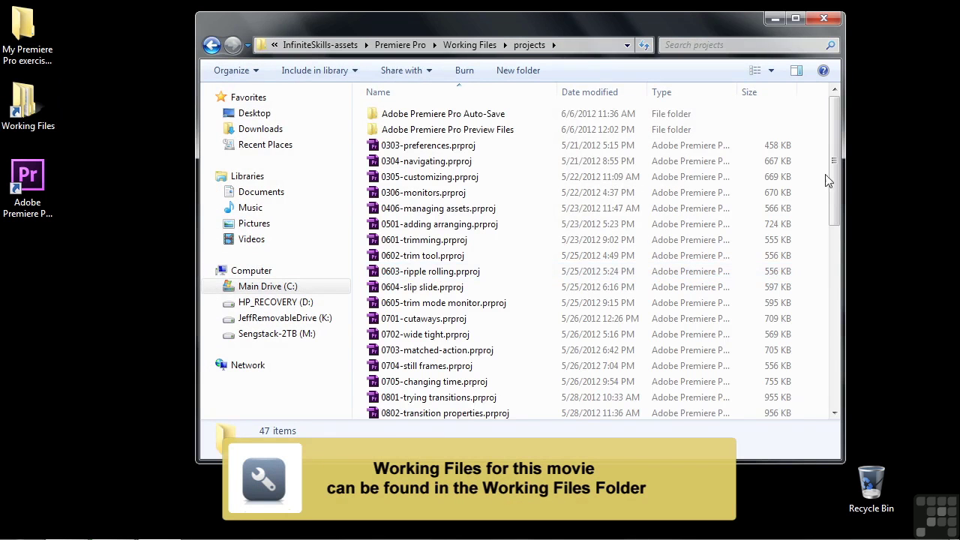
pyautogui.scroll(-9, 827, 180)
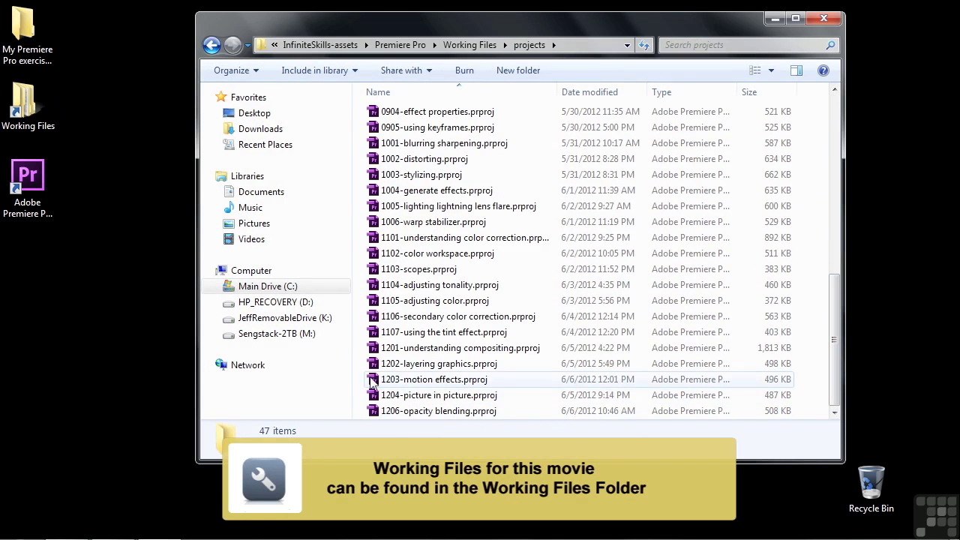
pyautogui.doubleClick(372, 381)
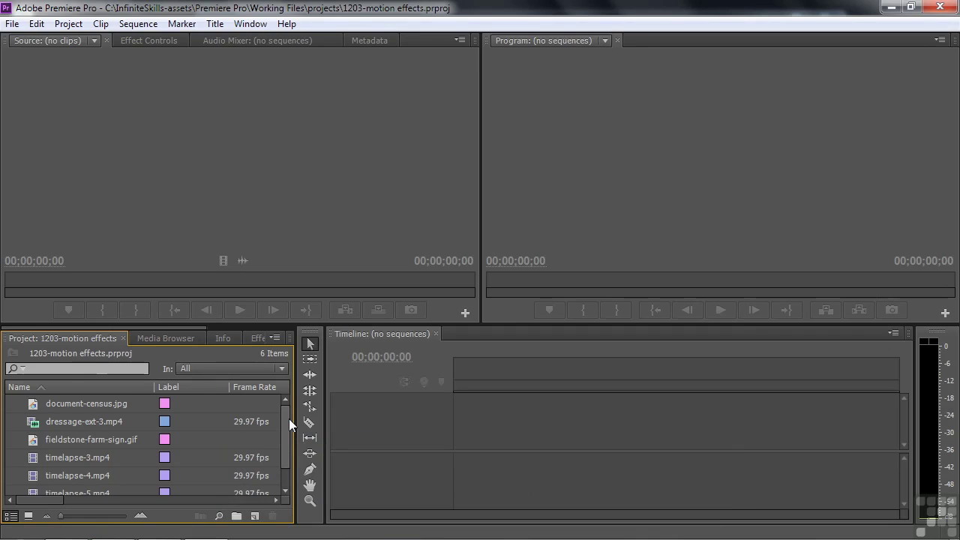
# Step: Create a timelapse-4.mp4 sequence from Icon View, fit it to the timeline, and enlarge the video tracks
pyautogui.scroll(-1, 289, 425)
pyautogui.click(28, 516)
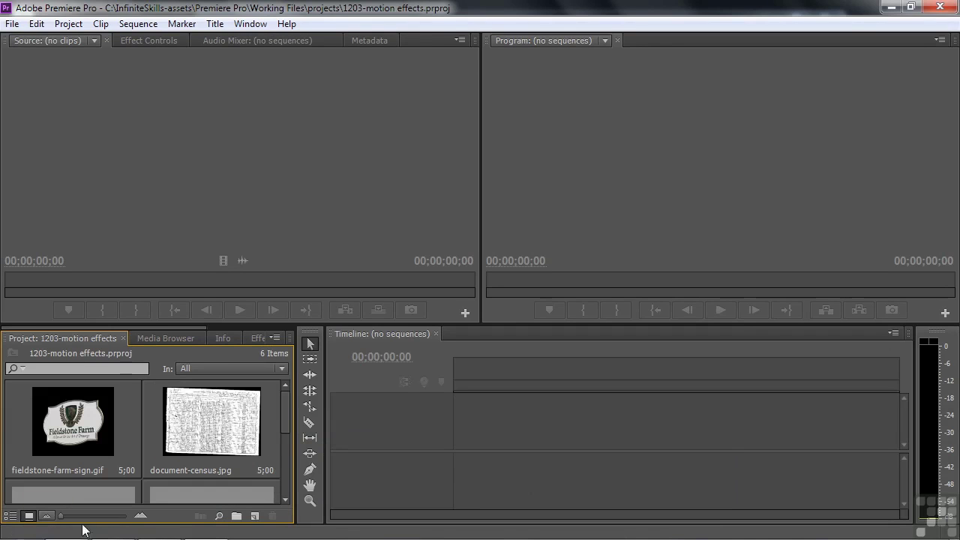
pyautogui.moveTo(288, 417); pyautogui.dragTo(292, 460)
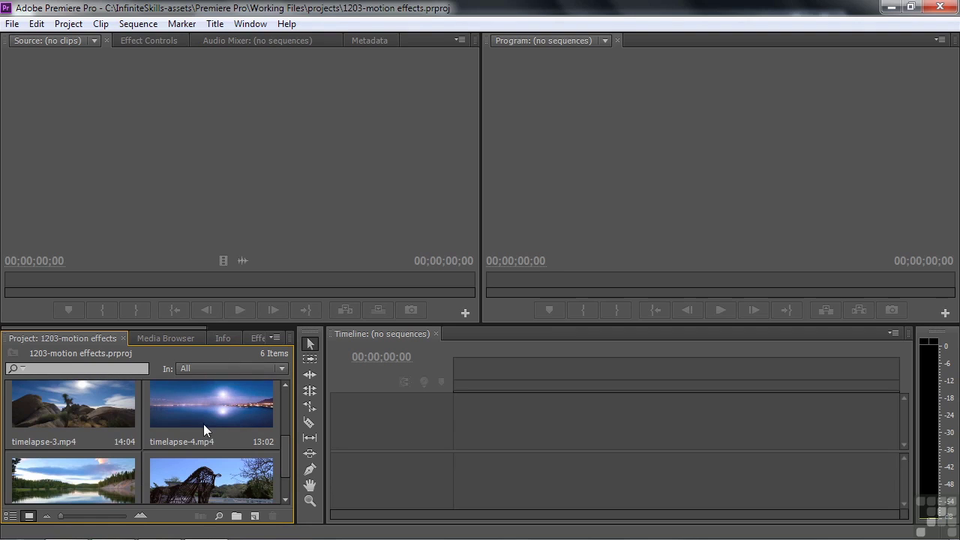
pyautogui.moveTo(203, 422); pyautogui.dragTo(256, 517)
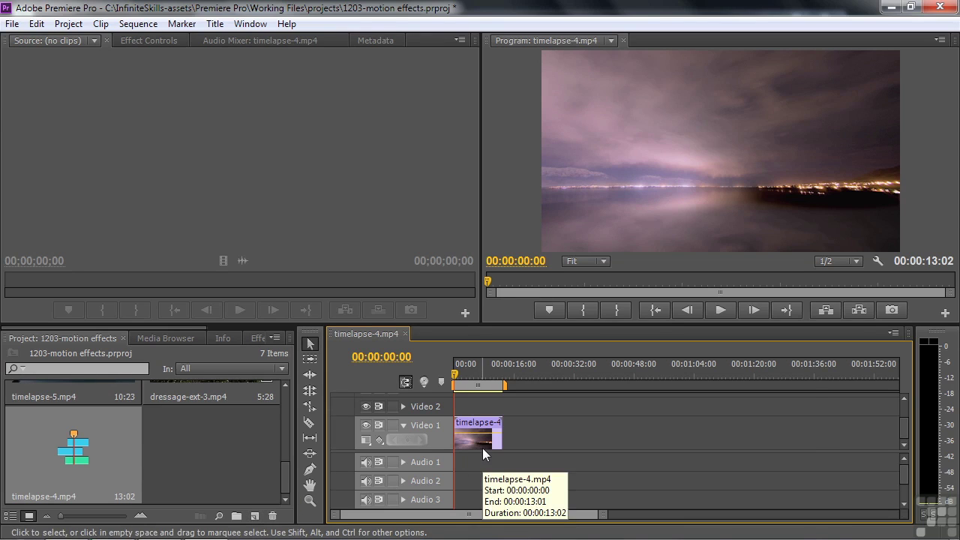
pyautogui.press('\\')
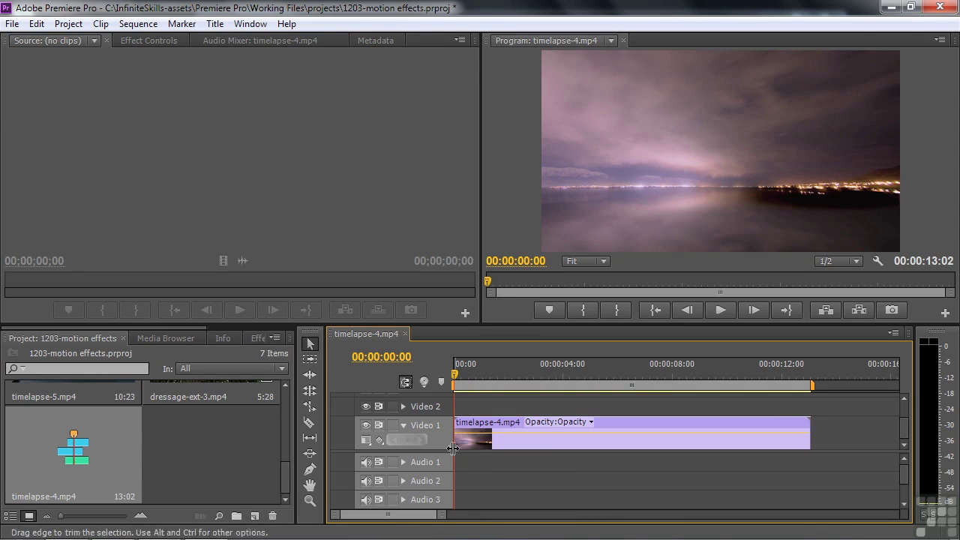
pyautogui.moveTo(434, 460); pyautogui.dragTo(432, 496)
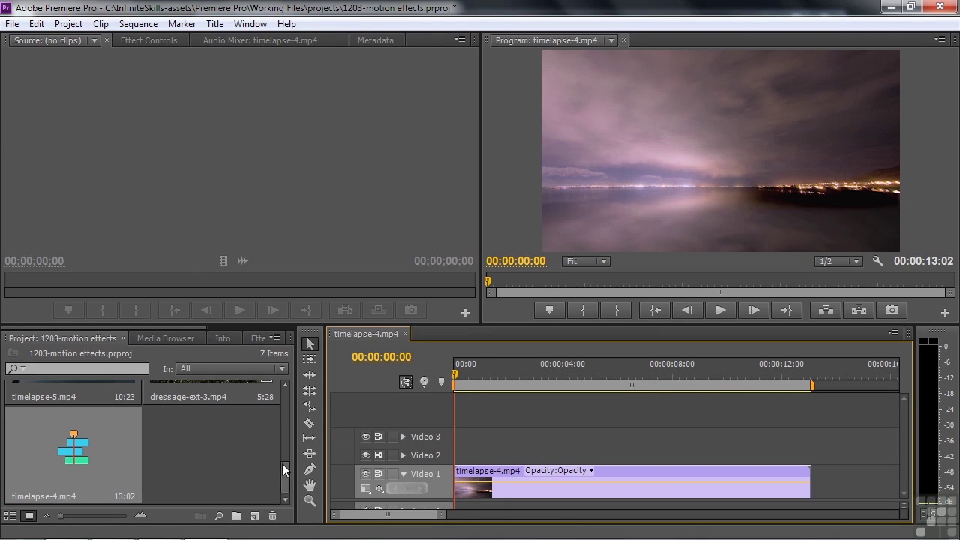
# Step: Place timelapse-3.mp4 on Video 2 and timelapse-5.mp4 on Video 3
pyautogui.moveTo(283, 476); pyautogui.dragTo(211, 415)
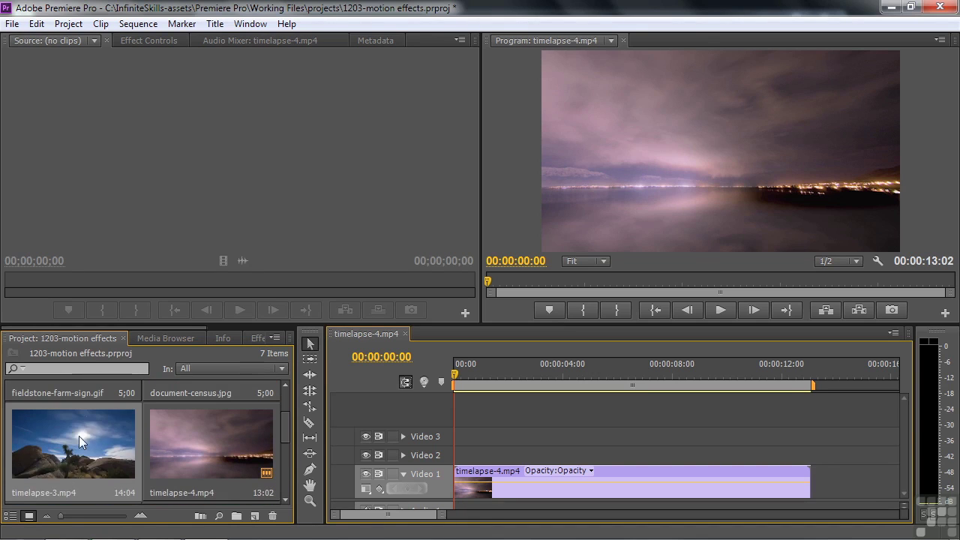
pyautogui.moveTo(72, 444); pyautogui.dragTo(448, 455)
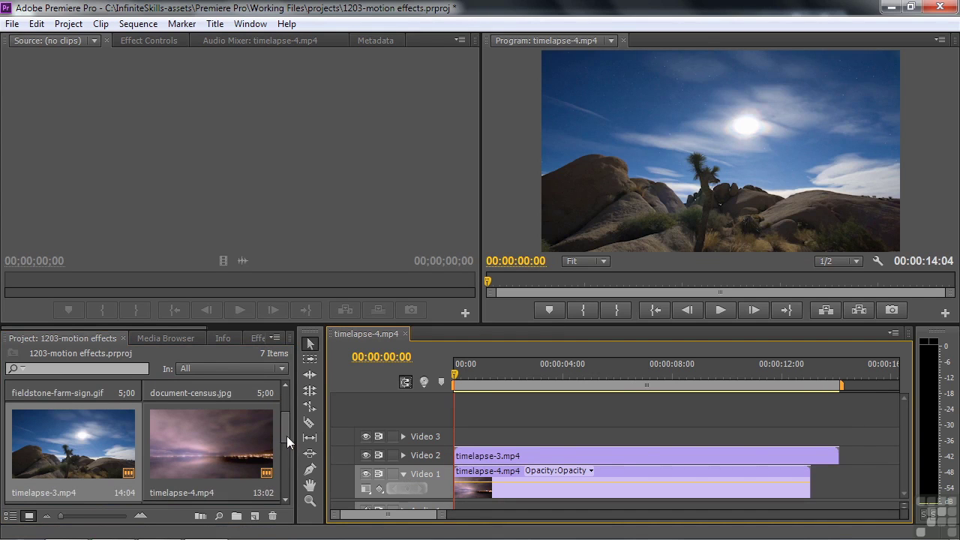
pyautogui.moveTo(287, 436); pyautogui.dragTo(288, 466)
pyautogui.moveTo(64, 440); pyautogui.dragTo(454, 442)
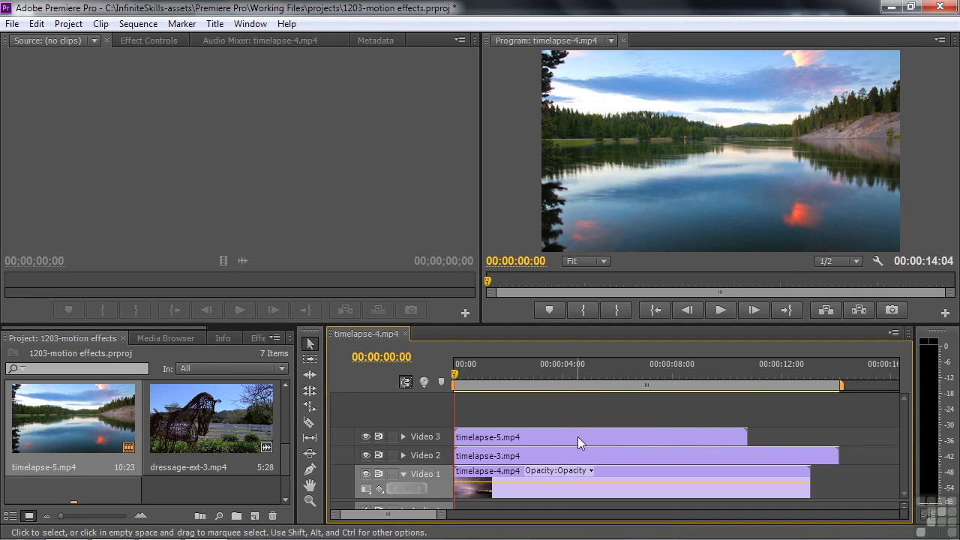
# Step: Hide Video 3 and Video 2 to preview each layer, then show both again
pyautogui.click(578, 437)
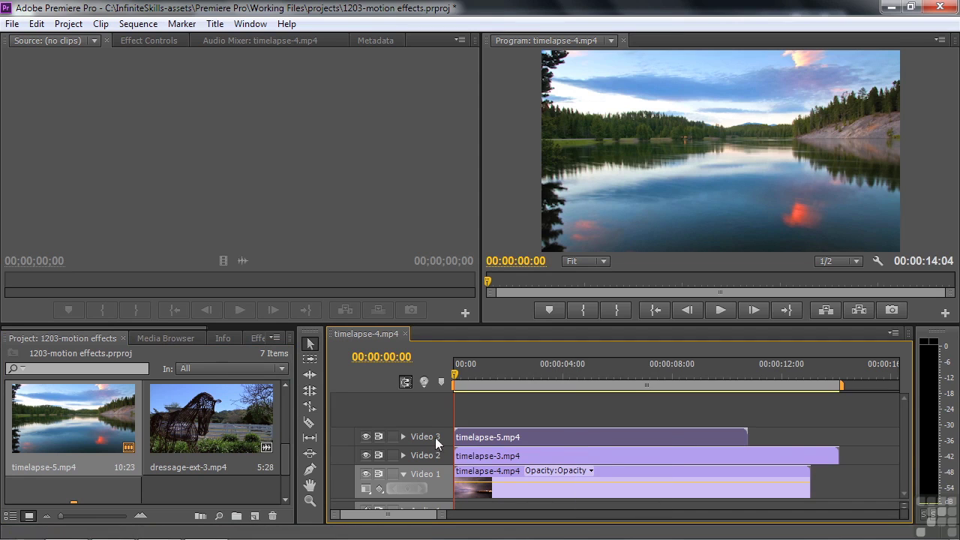
pyautogui.click(366, 436)
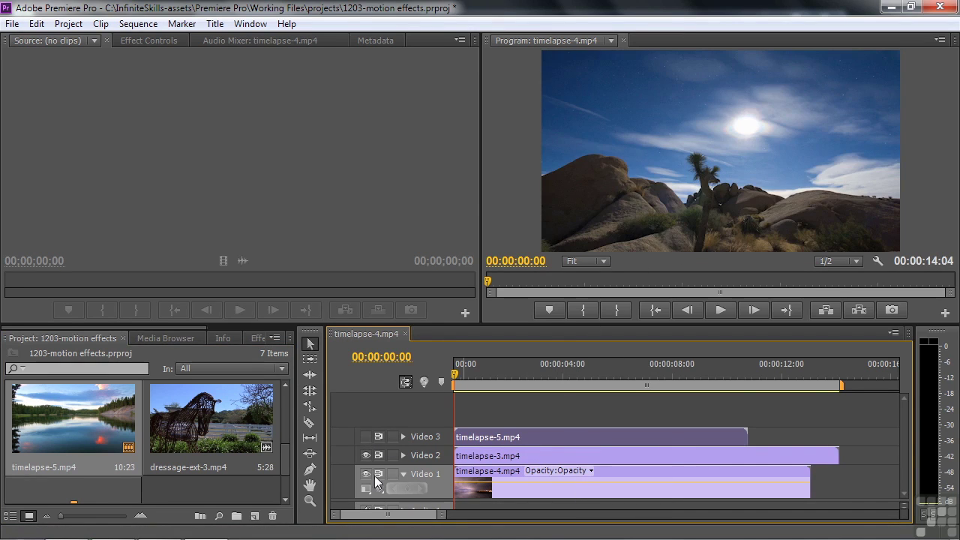
pyautogui.click(366, 455)
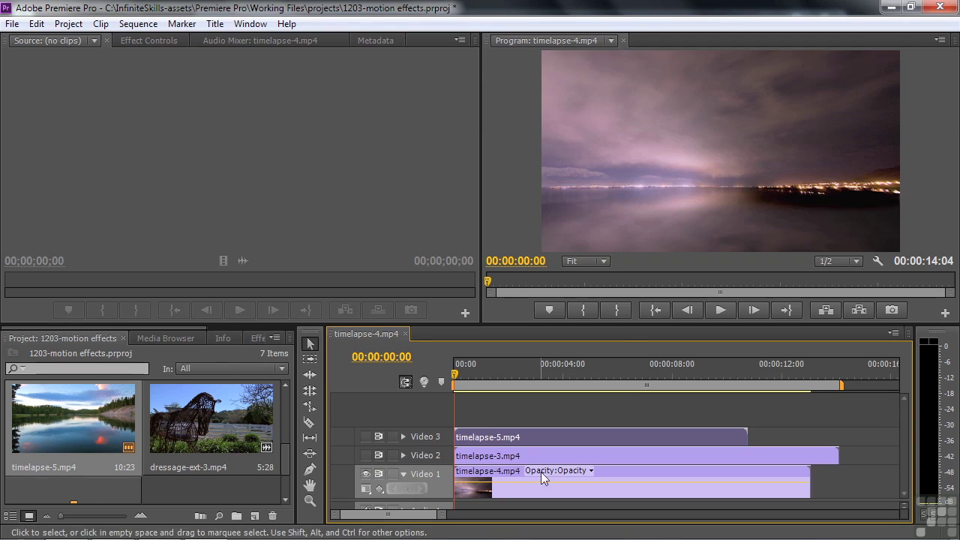
pyautogui.click(364, 455)
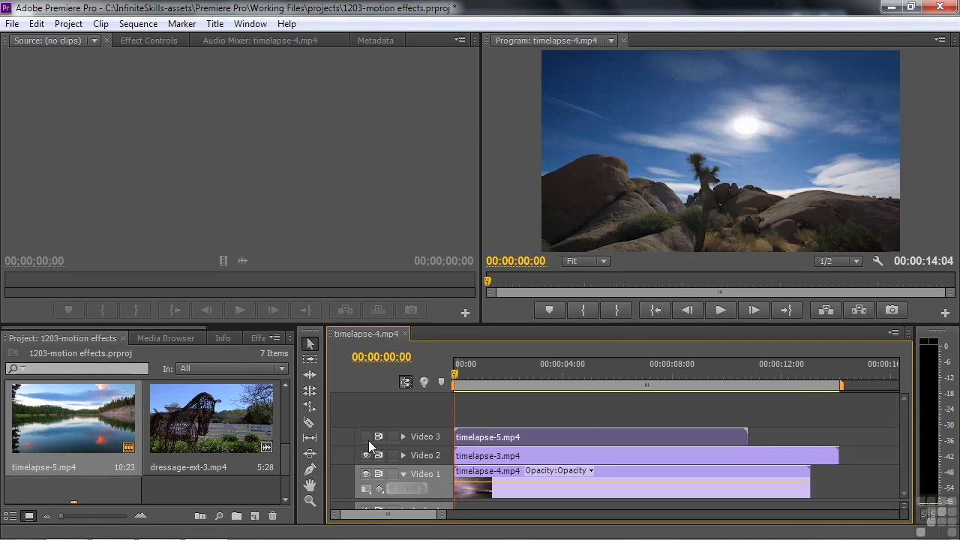
pyautogui.click(367, 438)
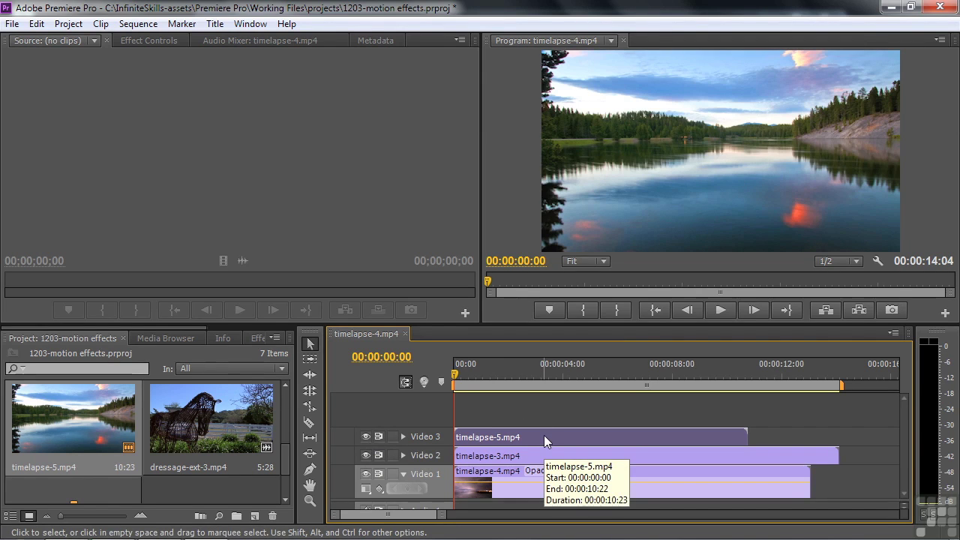
# Step: Apply Video Effects > Distort > Corner Pin to timelapse-5.mp4 on Video 3 and select the clip
pyautogui.scroll(-2, 195, 331)
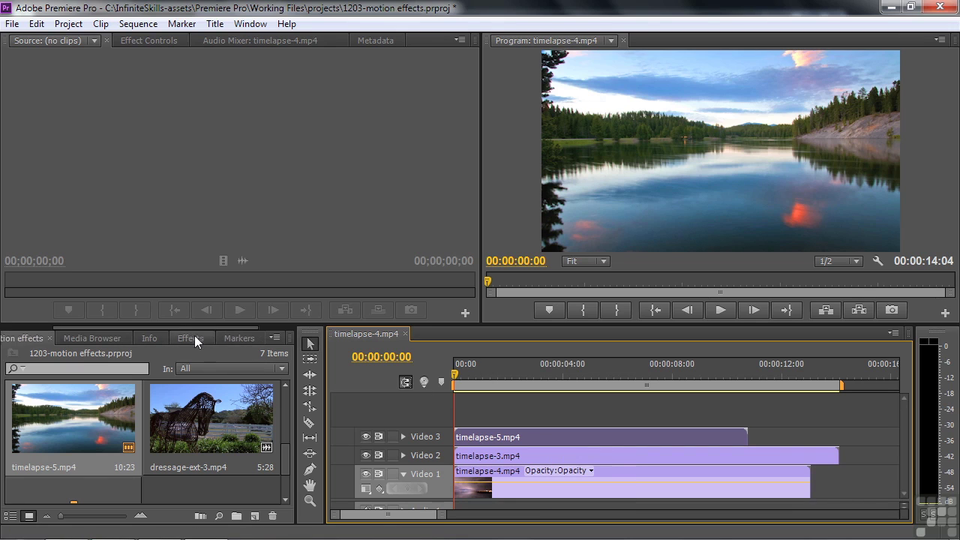
pyautogui.click(194, 335)
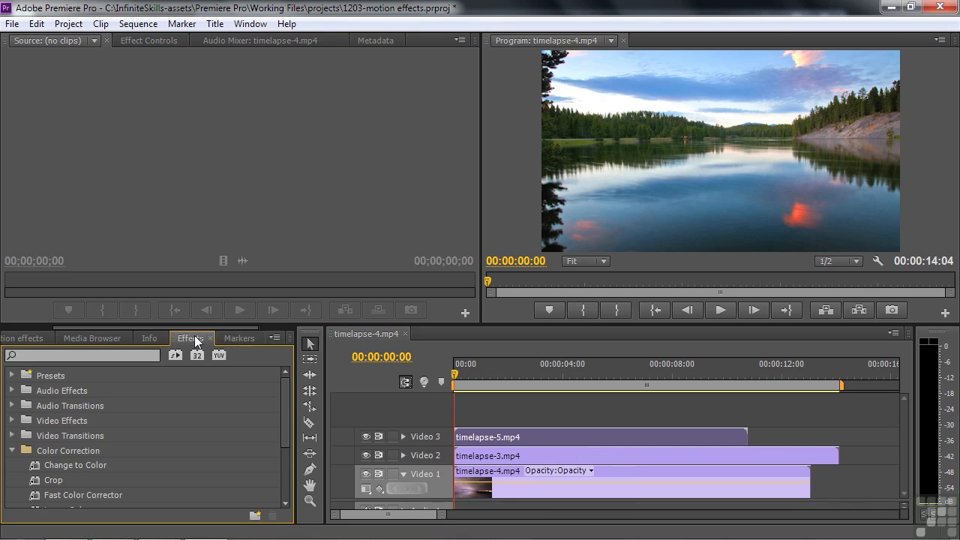
pyautogui.click(12, 420)
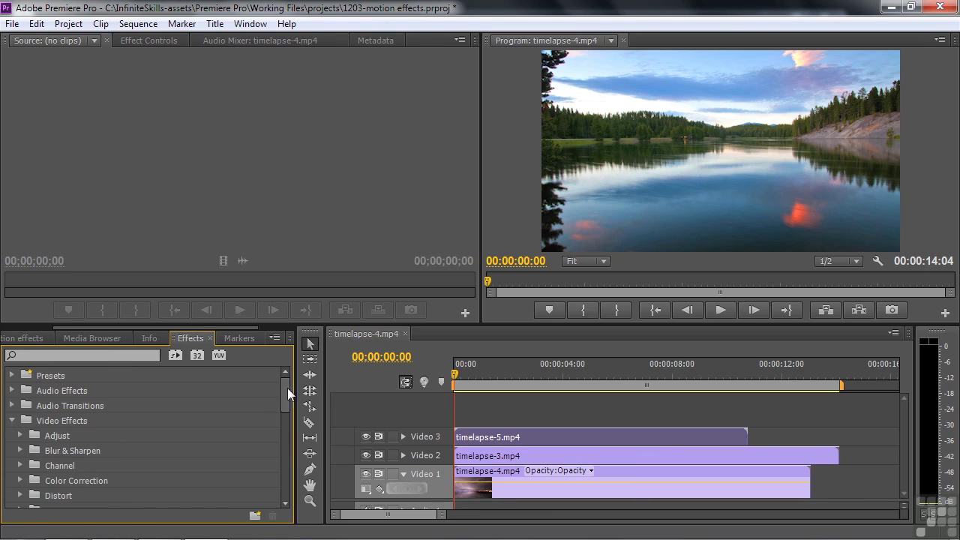
pyautogui.moveTo(287, 388); pyautogui.dragTo(287, 404)
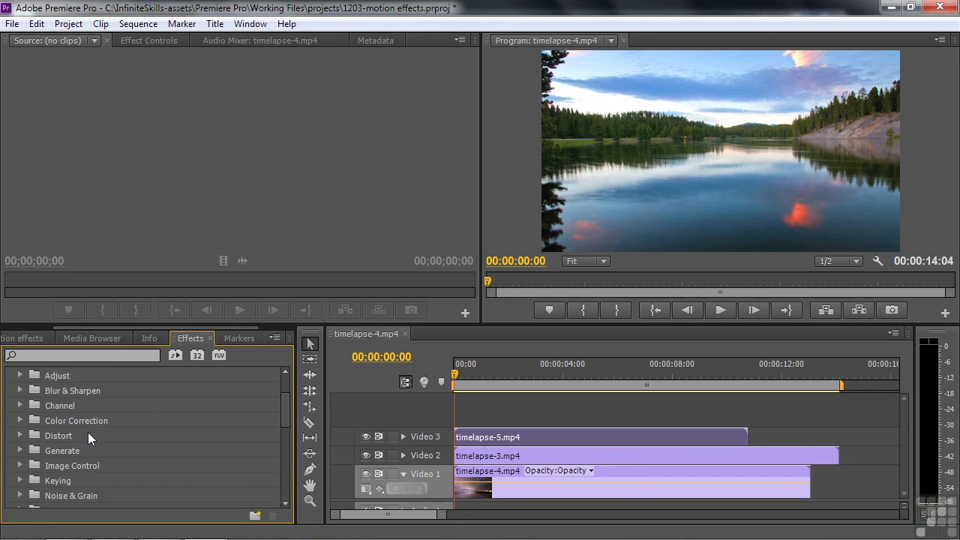
pyautogui.click(20, 435)
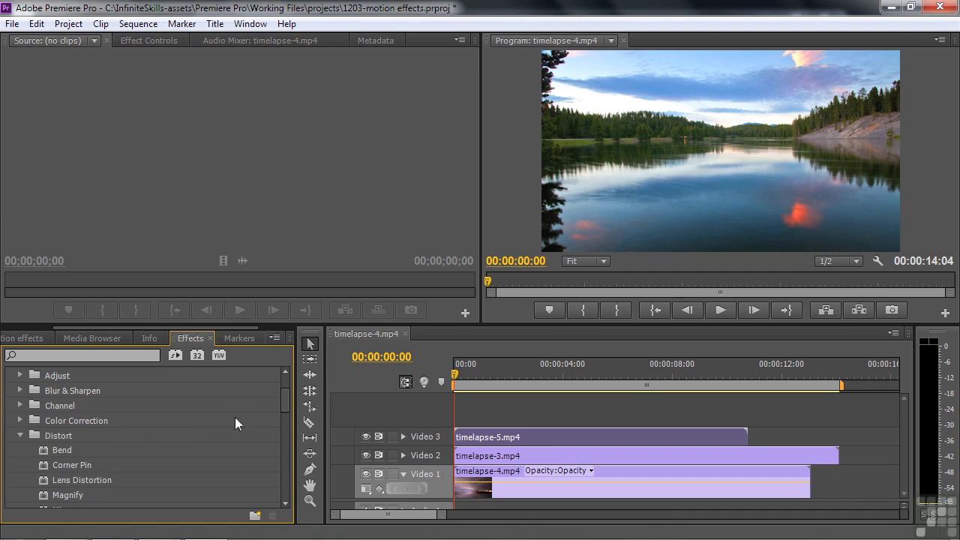
pyautogui.click(42, 466)
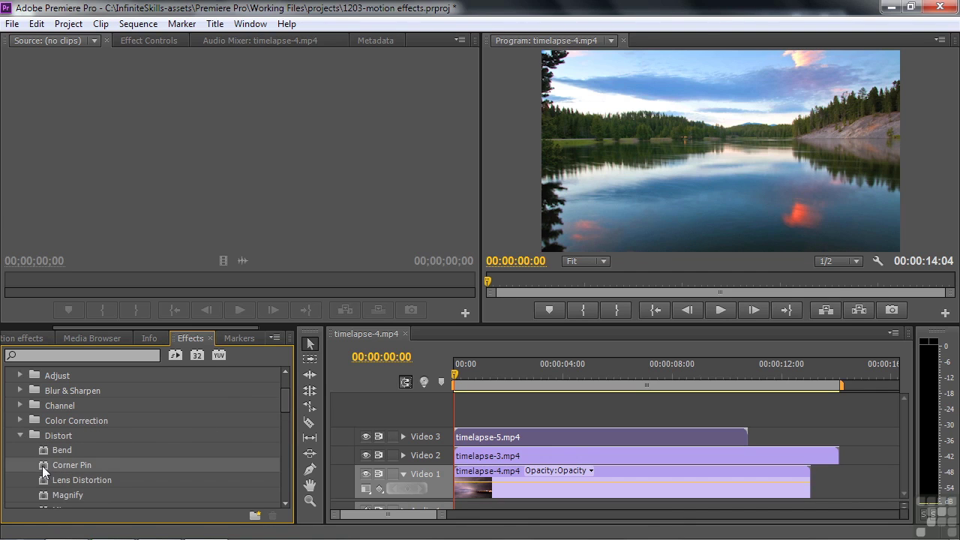
pyautogui.moveTo(44, 467); pyautogui.dragTo(486, 437)
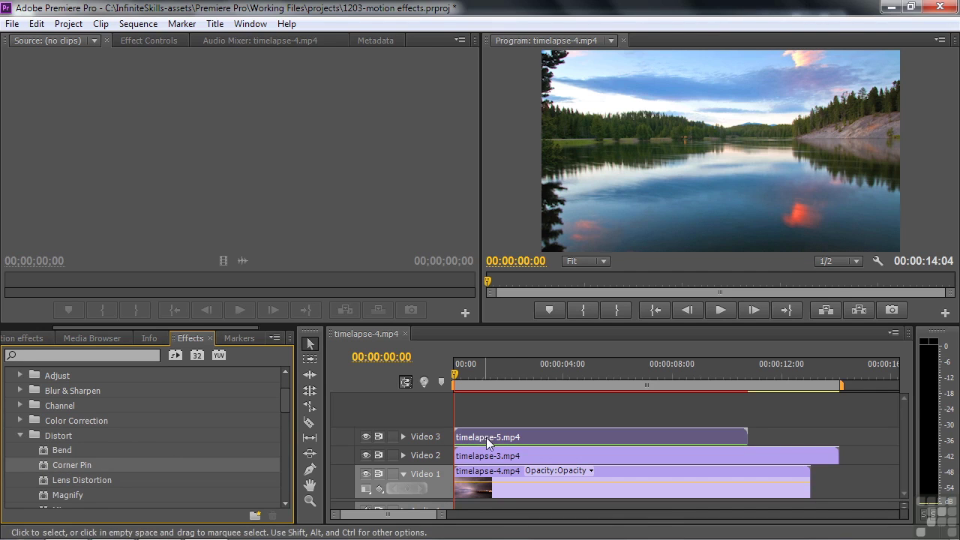
pyautogui.click(546, 436)
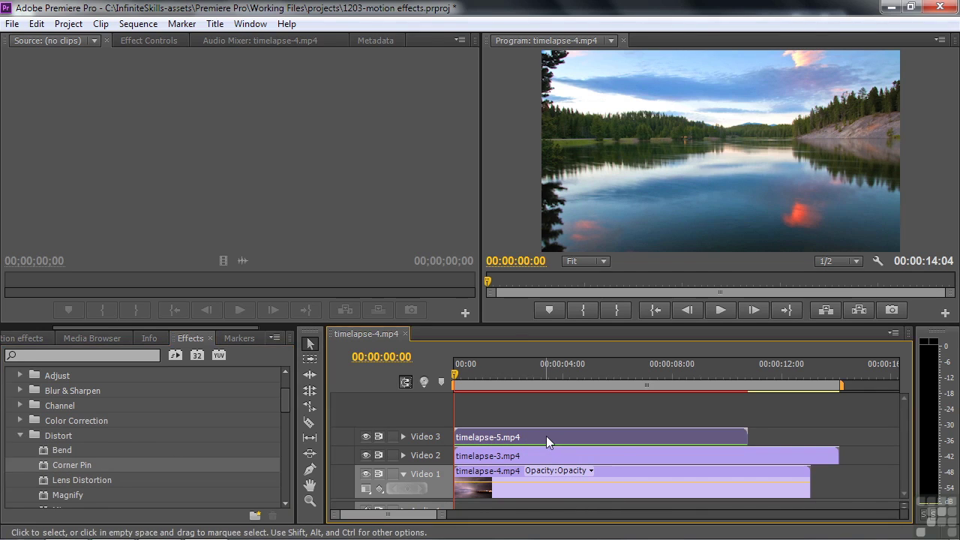
# Step: Drag timelapse-5's upper-right and lower-right corner pins inward to form a narrow left panel
pyautogui.click(143, 42)
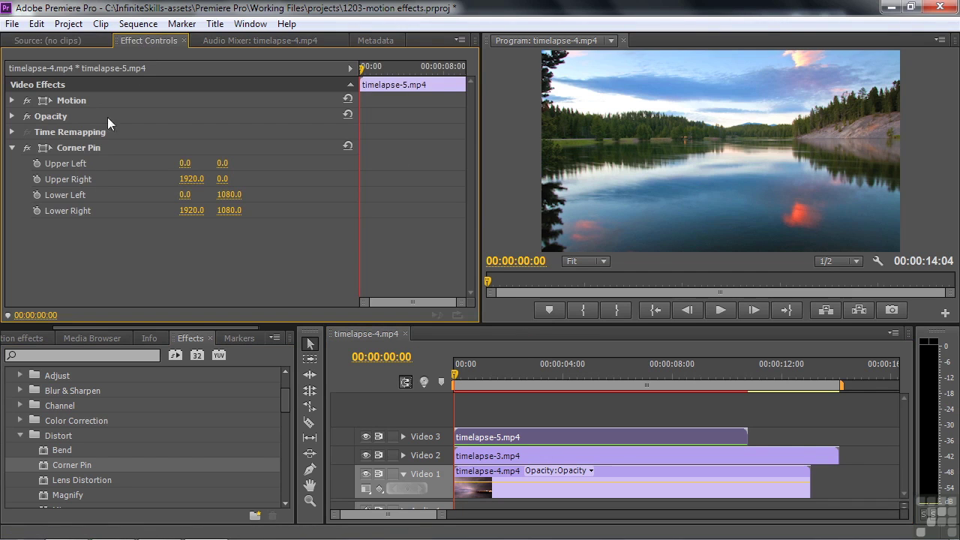
pyautogui.click(45, 148)
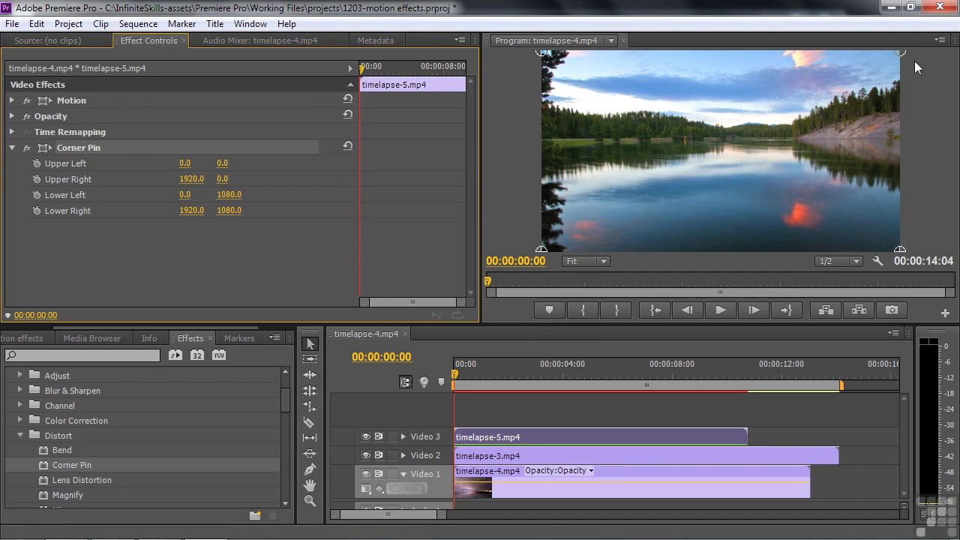
pyautogui.moveTo(901, 54); pyautogui.dragTo(756, 110)
pyautogui.moveTo(897, 241); pyautogui.dragTo(722, 215)
pyautogui.moveTo(757, 109); pyautogui.dragTo(711, 111)
pyautogui.moveTo(723, 216); pyautogui.dragTo(709, 213)
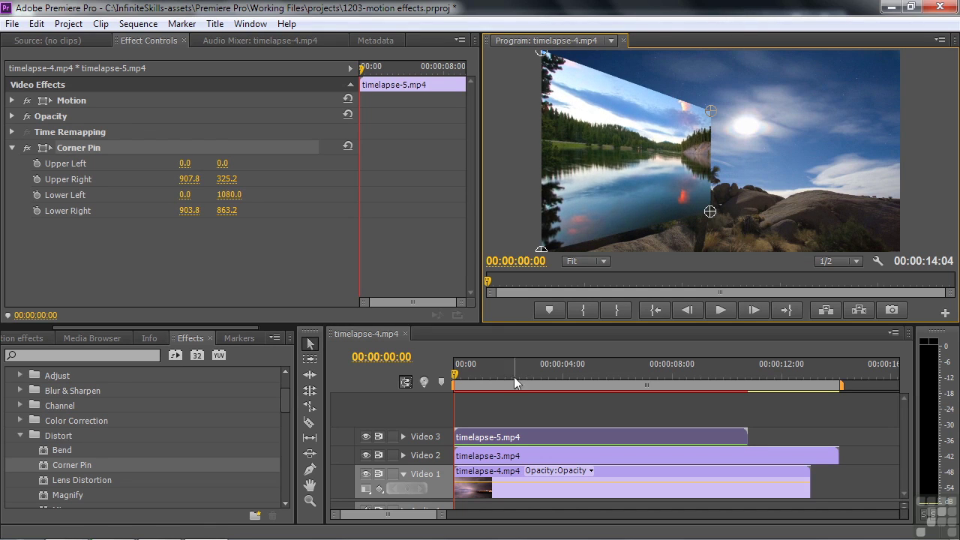
# Step: Keyframe Upper and Lower Right at about 2 seconds, reset corners at the start, and preview
pyautogui.click(366, 71)
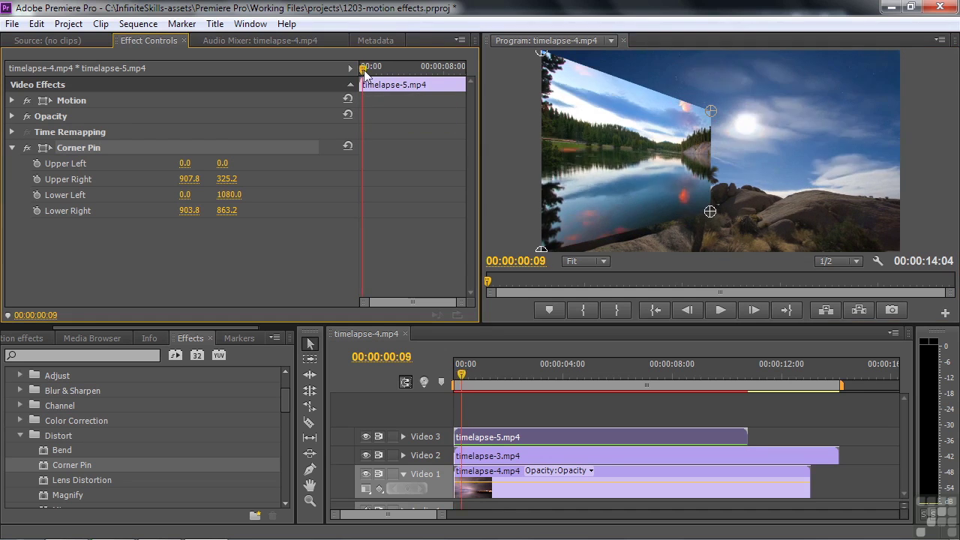
pyautogui.moveTo(366, 71); pyautogui.dragTo(384, 83)
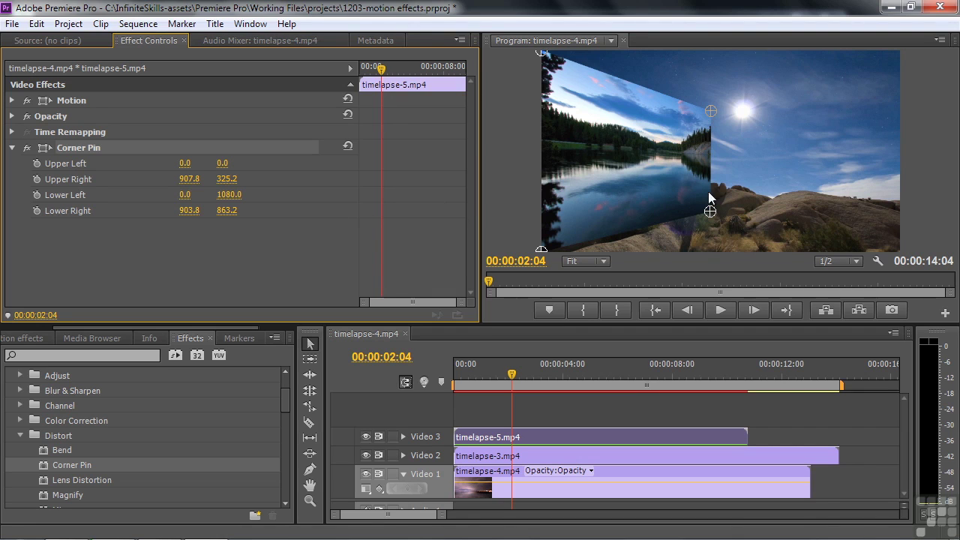
pyautogui.click(36, 179)
pyautogui.click(36, 210)
pyautogui.moveTo(381, 72); pyautogui.dragTo(346, 74)
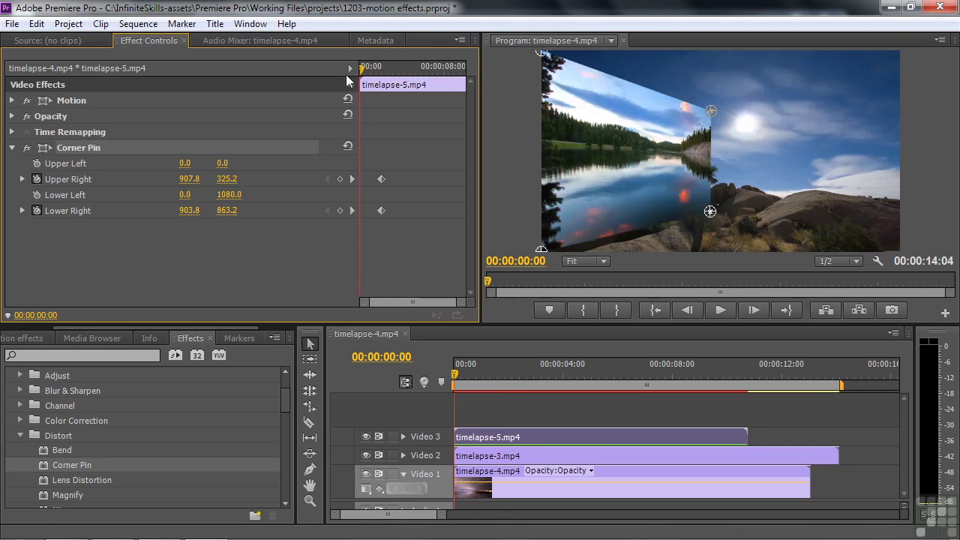
pyautogui.click(347, 147)
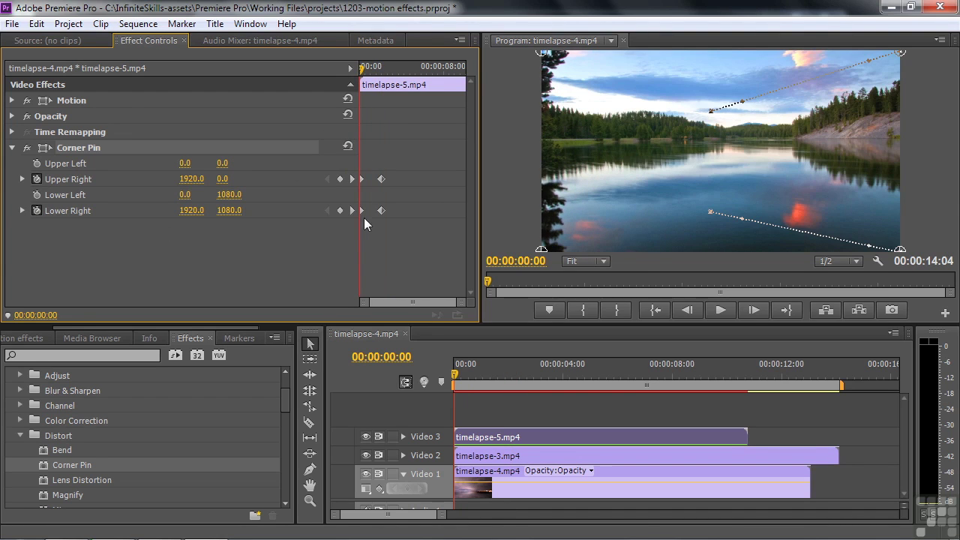
pyautogui.press('space')
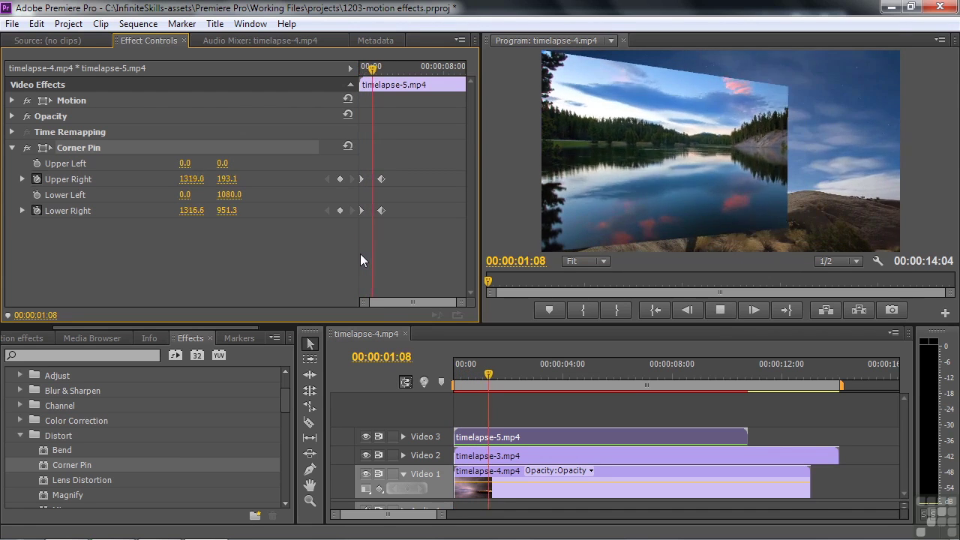
pyautogui.press('space')
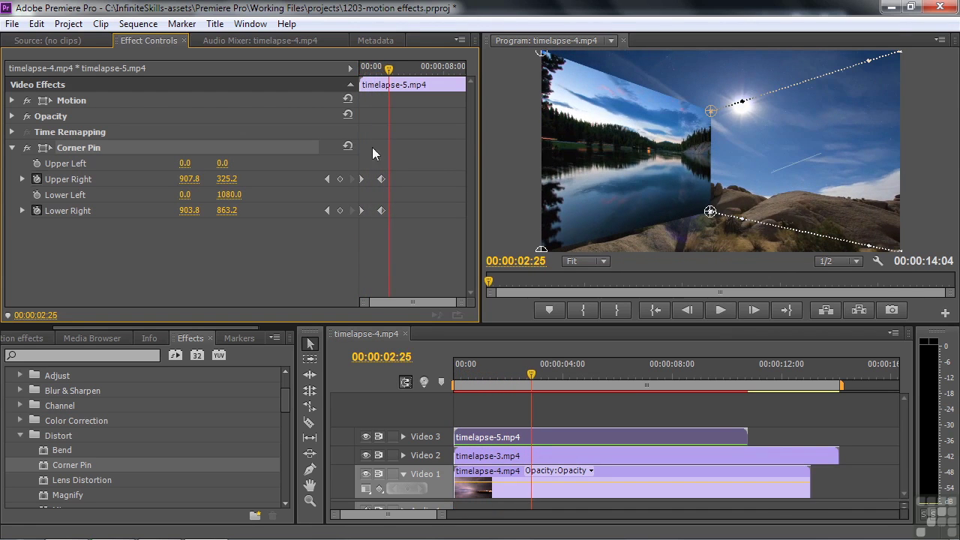
pyautogui.moveTo(378, 69); pyautogui.dragTo(387, 72)
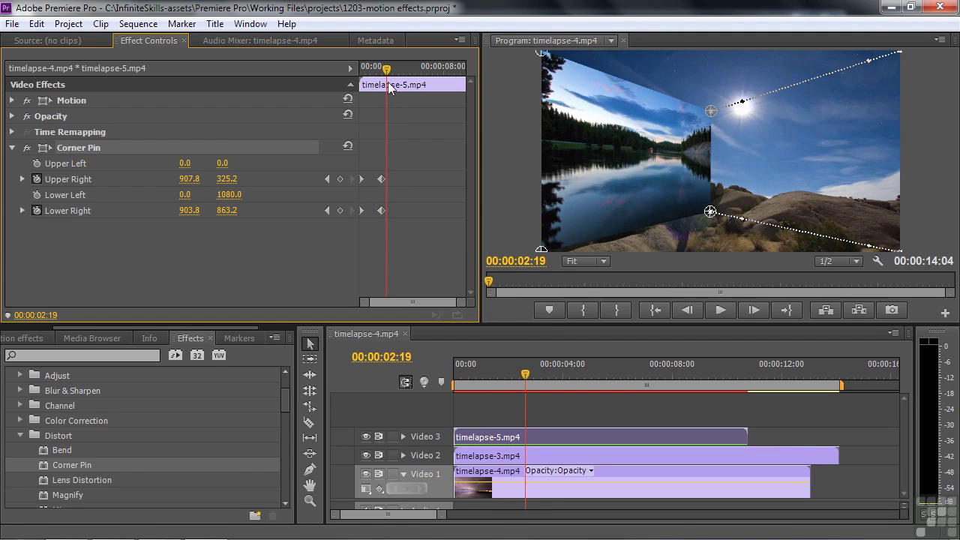
# Step: At 3:17, add Corner Pin to timelapse-3 and pull its left corners to meet timelapse-5's edge
pyautogui.click(524, 456)
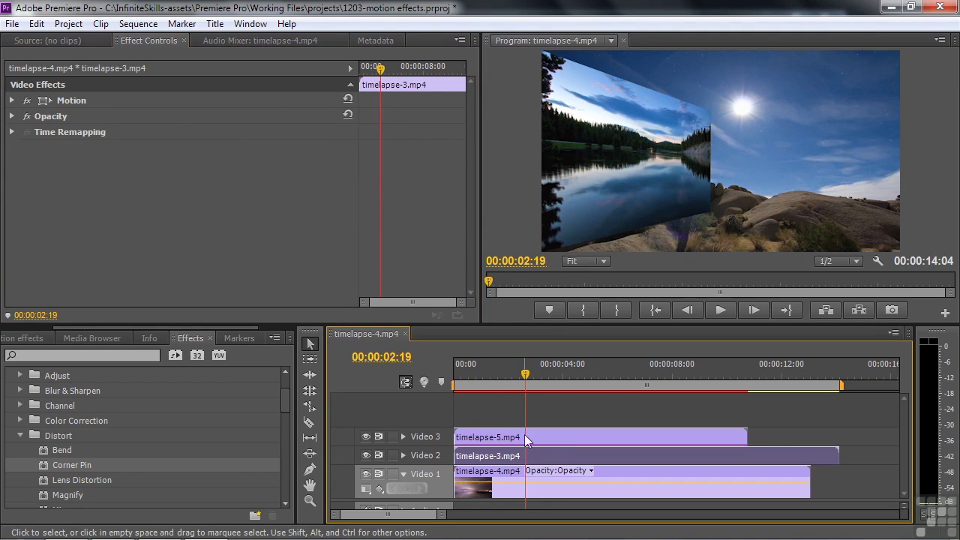
pyautogui.moveTo(382, 70); pyautogui.dragTo(389, 77)
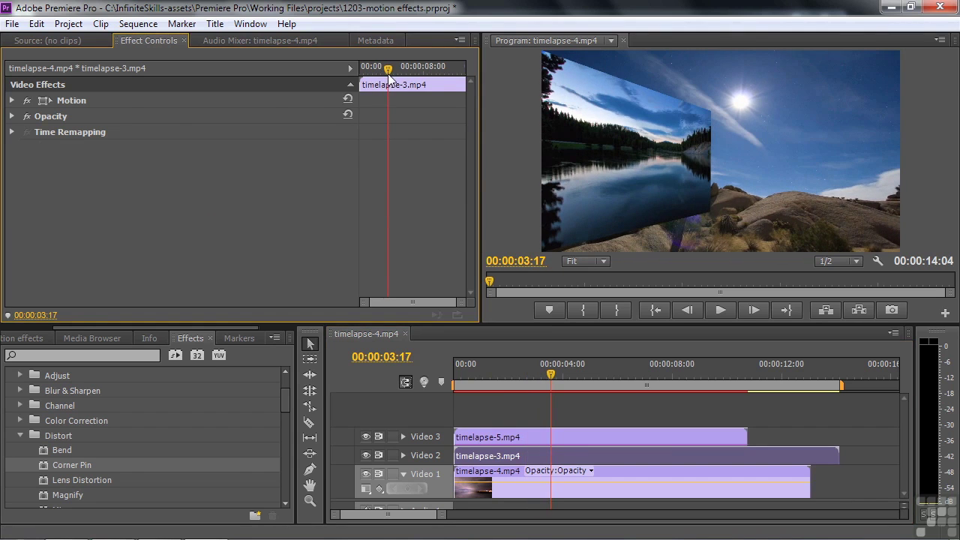
pyautogui.doubleClick(41, 465)
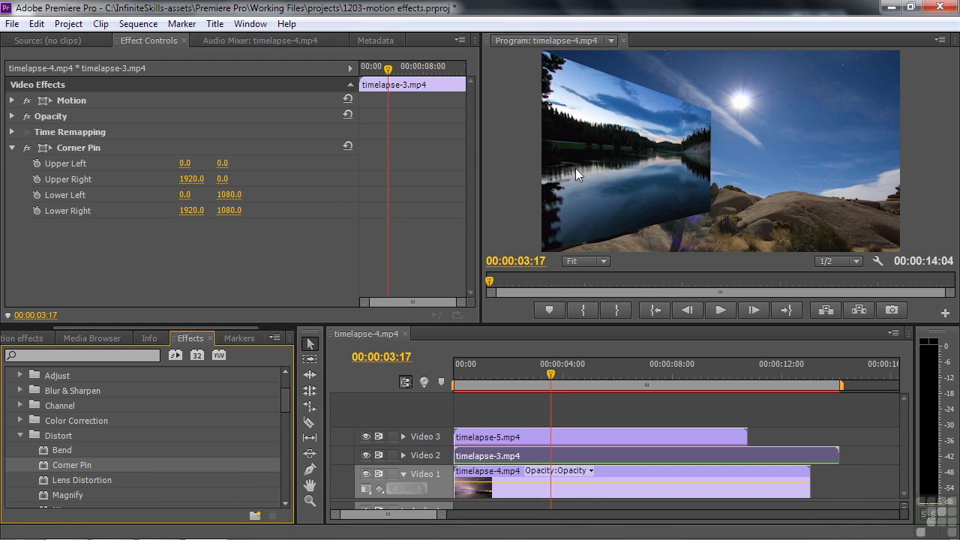
pyautogui.click(43, 148)
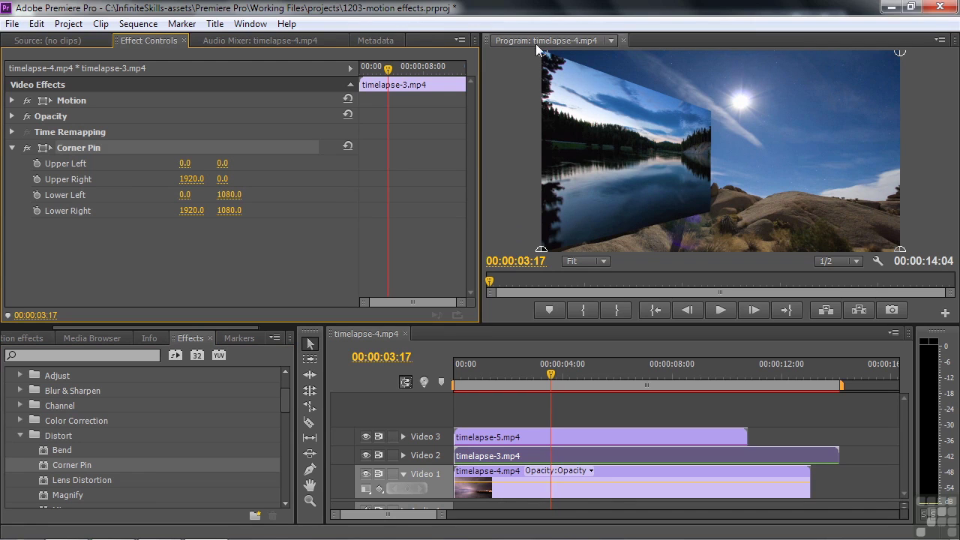
pyautogui.moveTo(541, 52); pyautogui.dragTo(717, 113)
pyautogui.moveTo(542, 254); pyautogui.dragTo(719, 217)
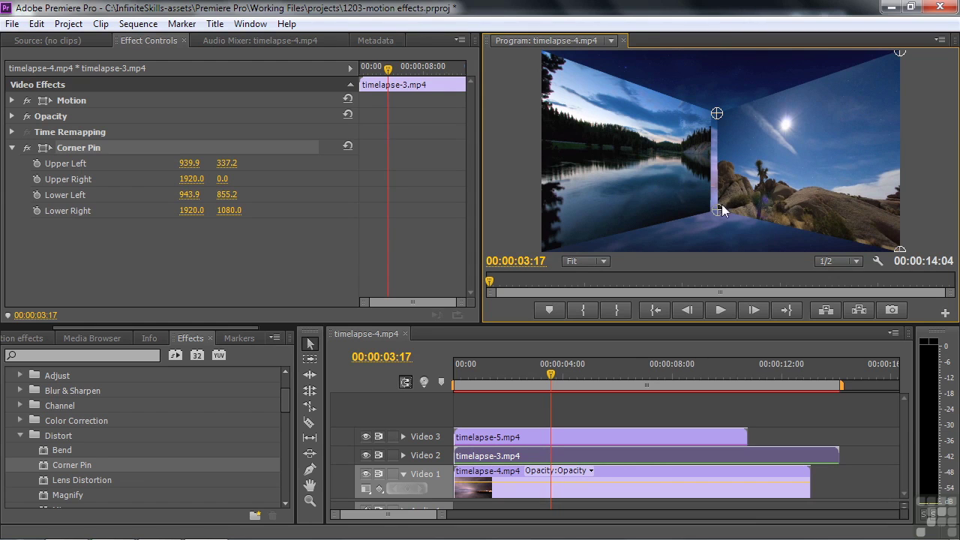
# Step: Keyframe Upper and Lower Left, reset the corners slightly earlier, and play the animation
pyautogui.click(36, 163)
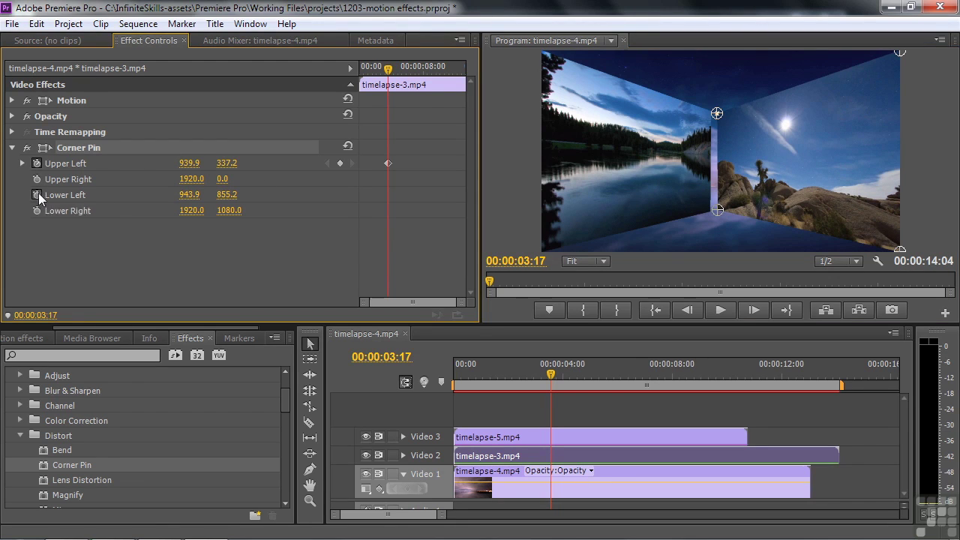
pyautogui.click(37, 194)
pyautogui.moveTo(388, 69)
pyautogui.mouseDown()
pyautogui.moveTo(373, 73)
pyautogui.moveTo(380, 79)
pyautogui.mouseUp()
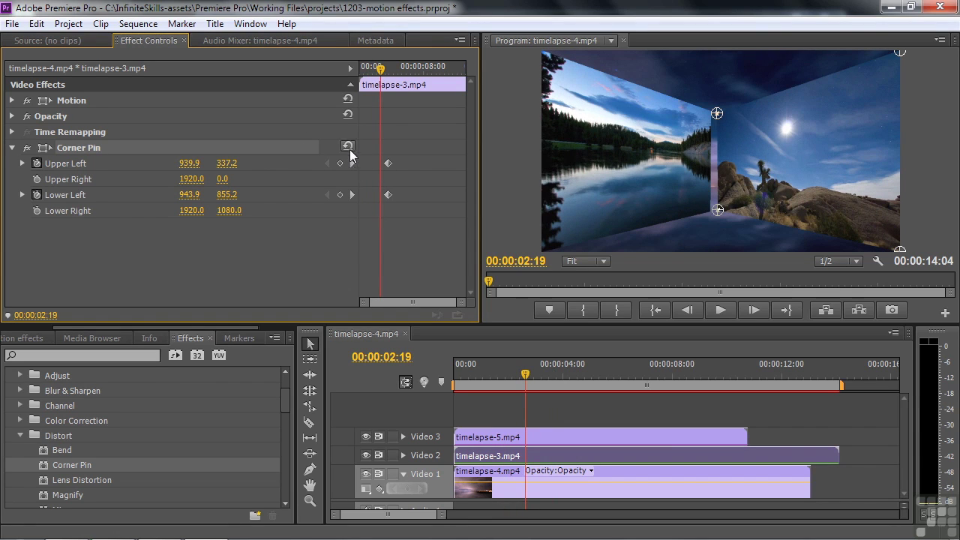
pyautogui.click(347, 146)
pyautogui.moveTo(530, 377); pyautogui.dragTo(477, 382)
pyautogui.press('space')
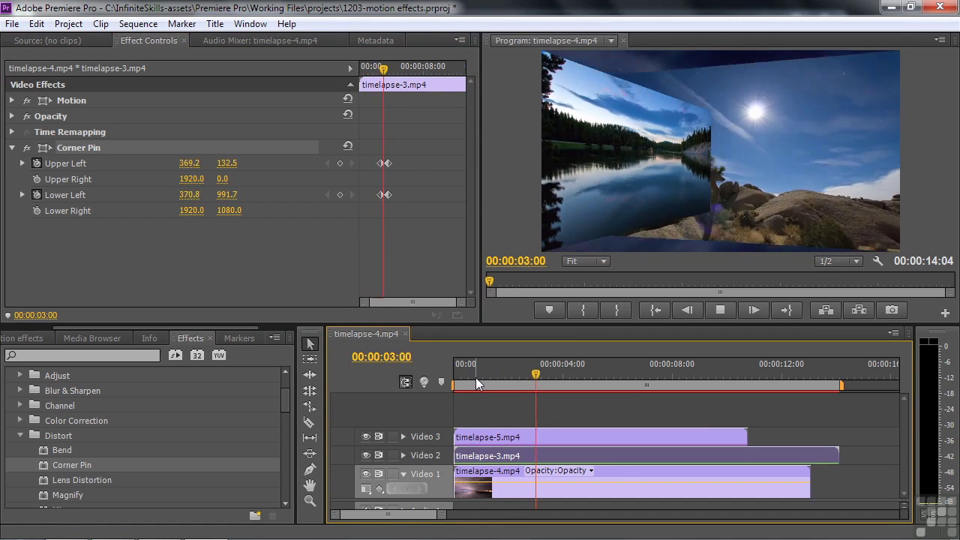
pyautogui.press('space')
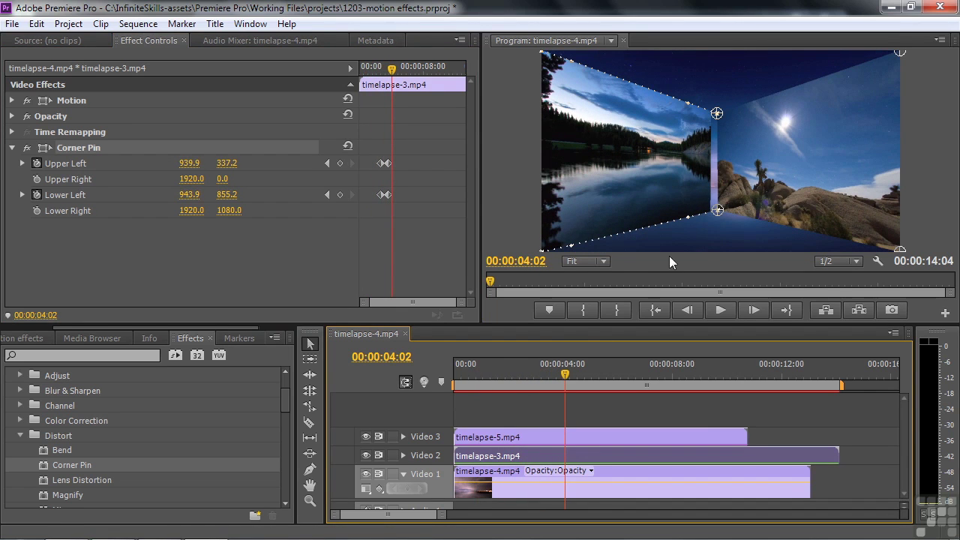
# Step: At 4:22, view the composite and show timelapse-5's corner pin outline
pyautogui.click(567, 379)
pyautogui.moveTo(568, 383); pyautogui.dragTo(585, 381)
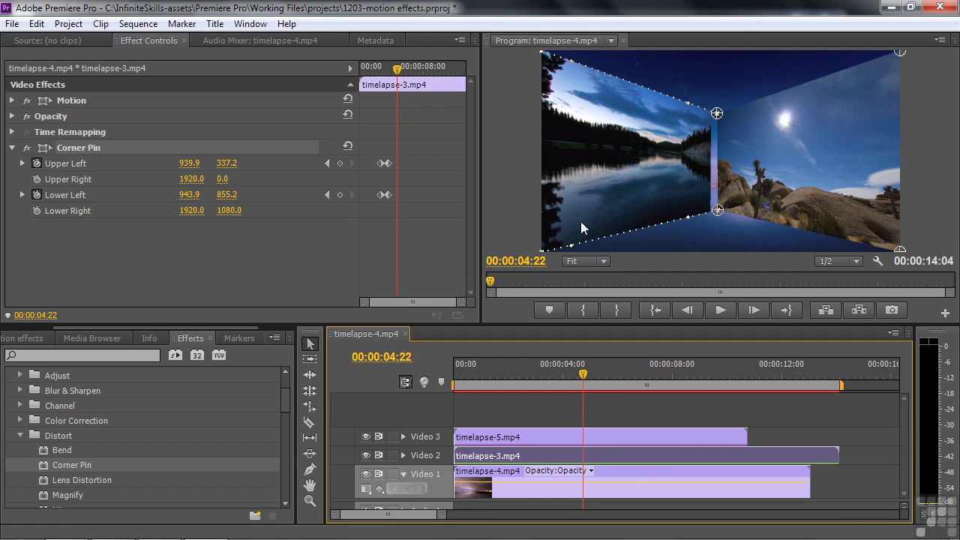
pyautogui.click(511, 411)
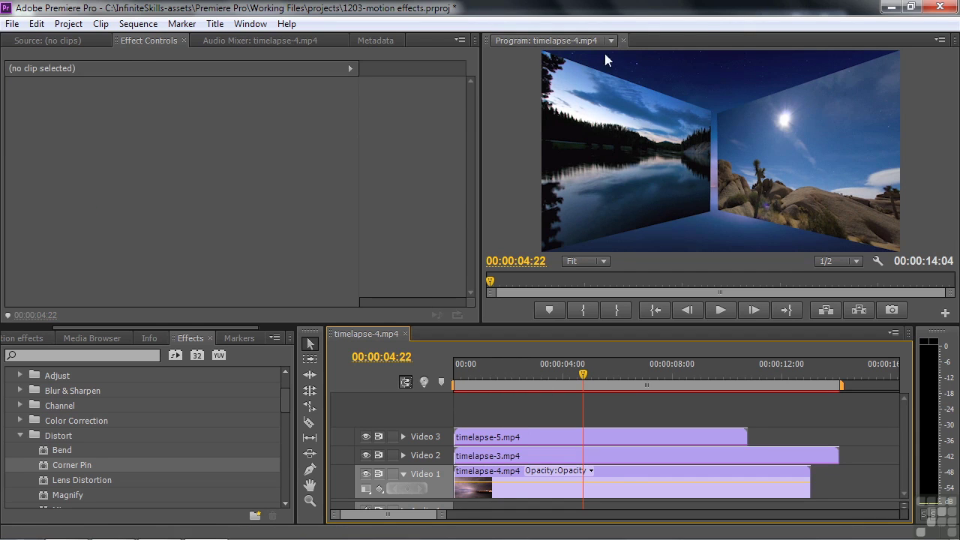
pyautogui.click(540, 438)
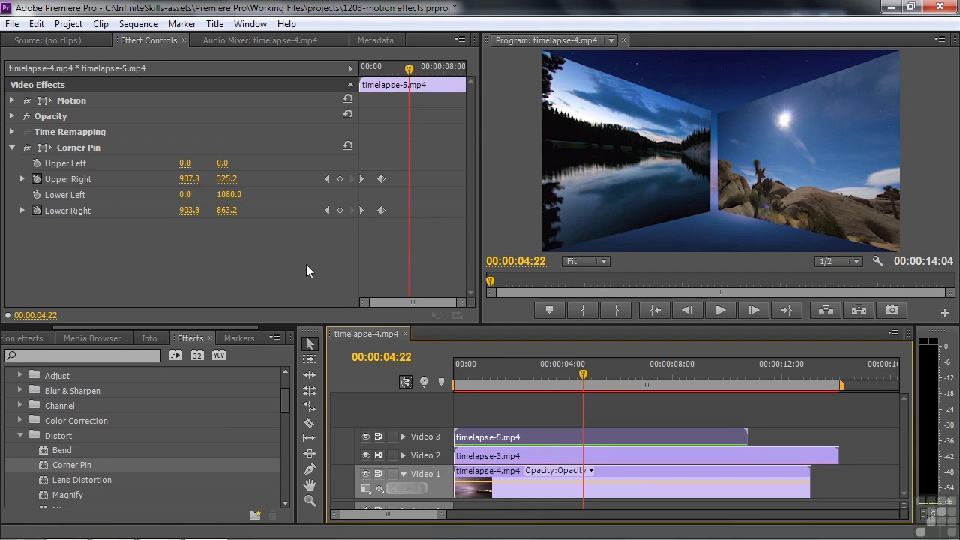
pyautogui.click(71, 148)
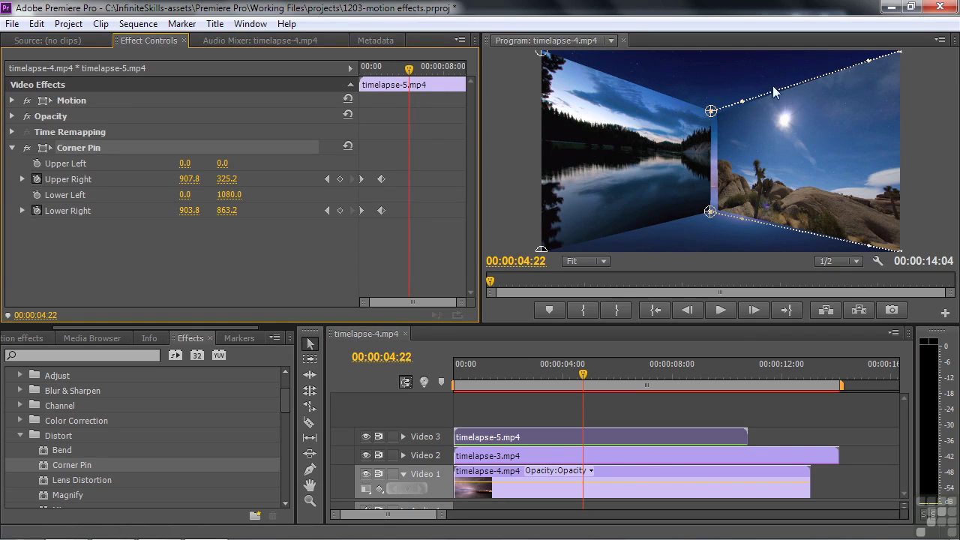
# Step: Check timelapse-3's corner pin outline, then delete Corner Pin from timelapse-5
pyautogui.click(537, 447)
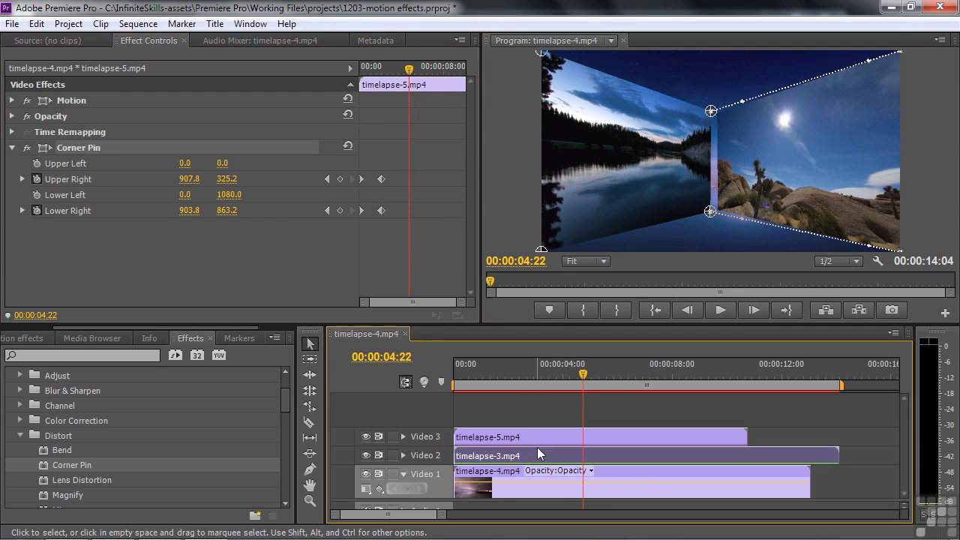
pyautogui.click(64, 147)
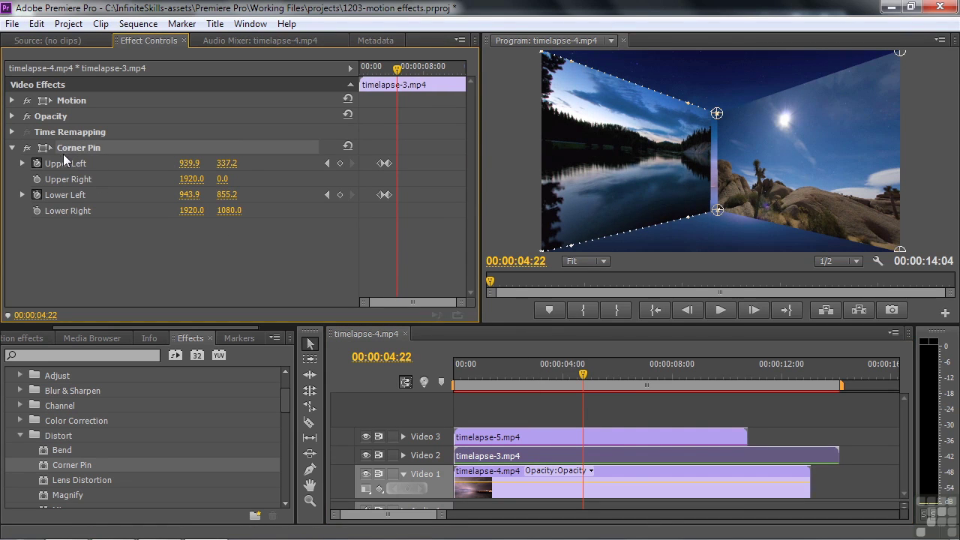
pyautogui.click(578, 439)
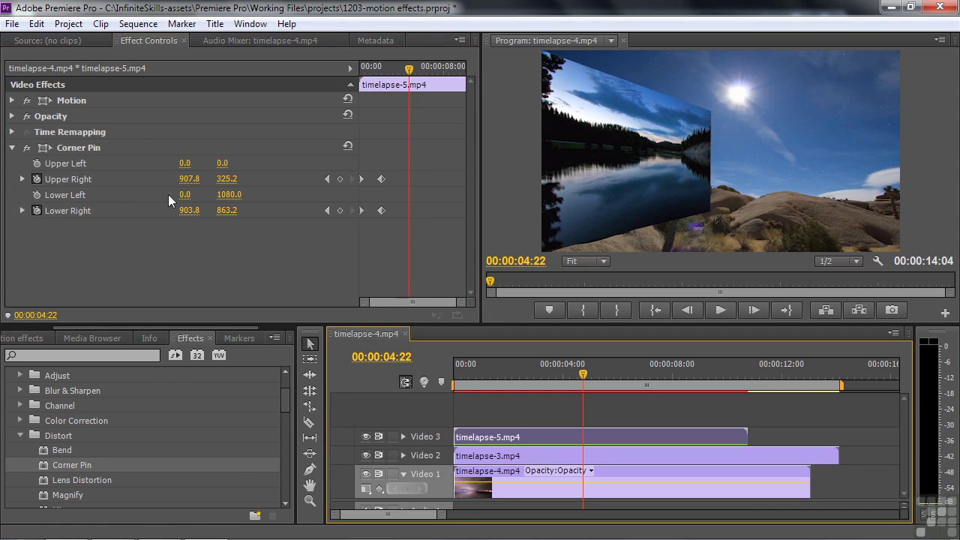
pyautogui.click(40, 150)
pyautogui.press('Delete')
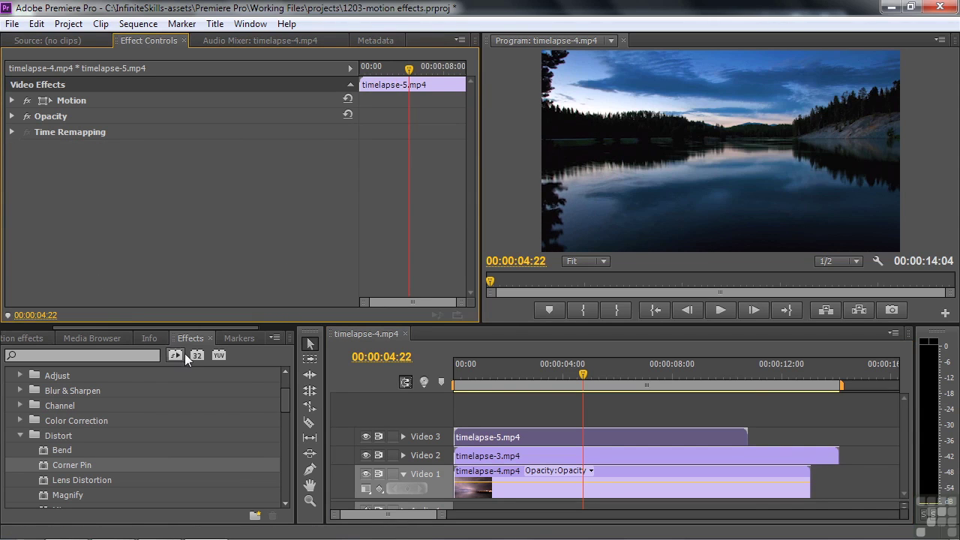
# Step: Expand Video Effects > Perspective in the Effects panel and select Basic 3D
pyautogui.moveTo(286, 404); pyautogui.dragTo(283, 426)
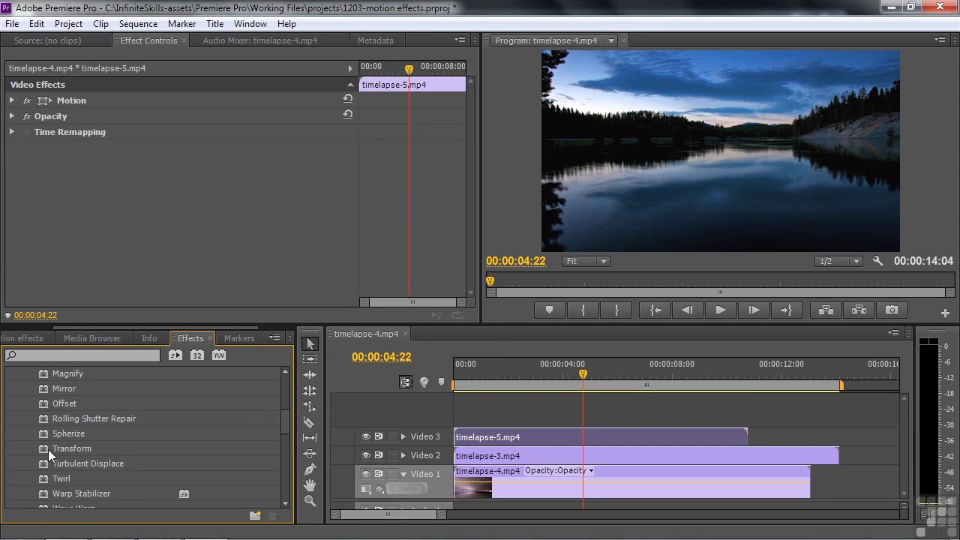
pyautogui.moveTo(284, 420); pyautogui.dragTo(283, 451)
pyautogui.click(20, 429)
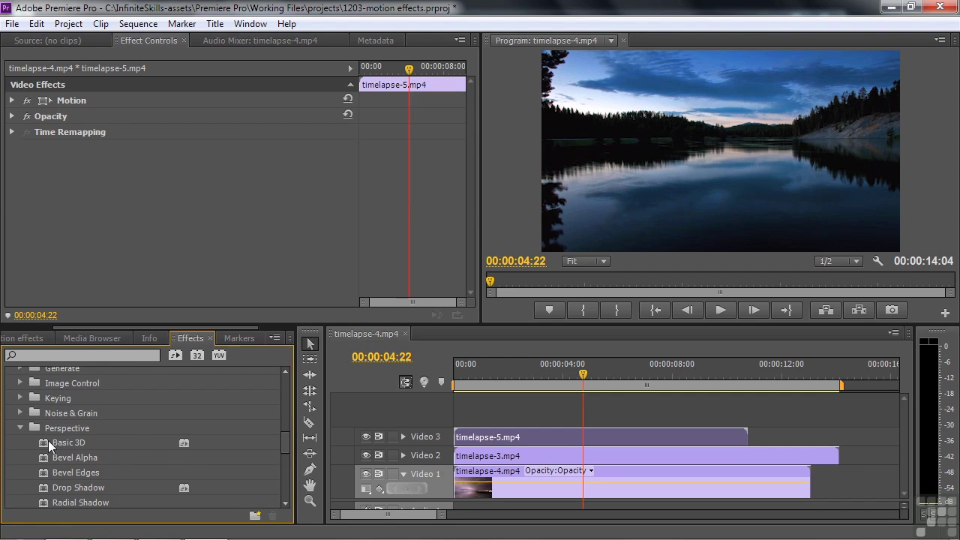
pyautogui.click(47, 440)
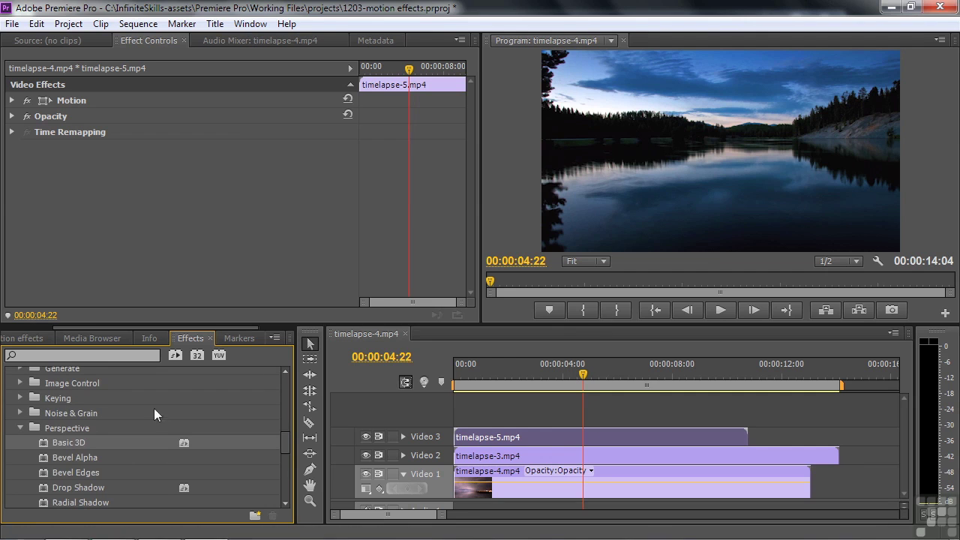
# Step: Apply Basic 3D to timelapse-5, test the swivel, then reset Swivel to 0°
pyautogui.moveTo(44, 445); pyautogui.dragTo(535, 438)
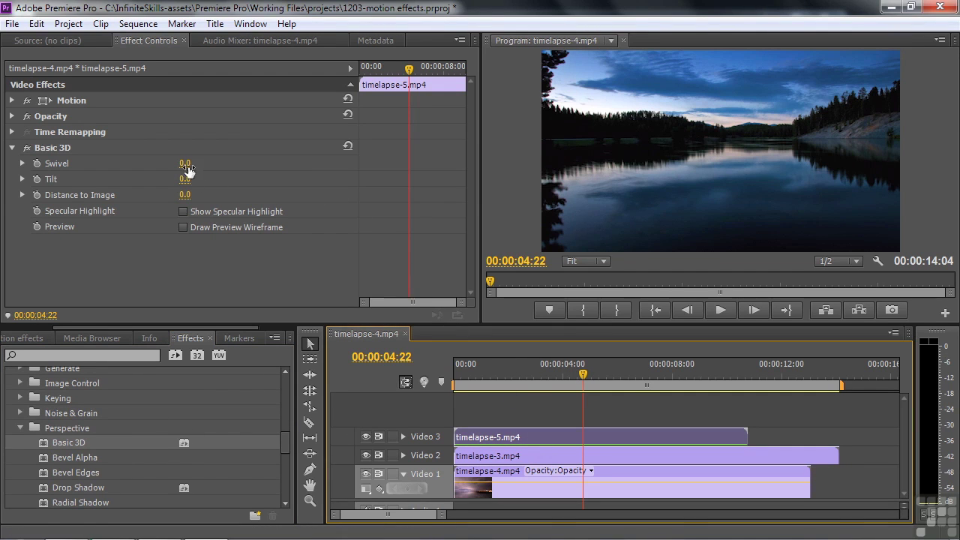
pyautogui.moveTo(185, 163)
pyautogui.mouseDown()
pyautogui.moveTo(210, 163)
pyautogui.moveTo(166, 163)
pyautogui.moveTo(179, 163)
pyautogui.mouseUp()
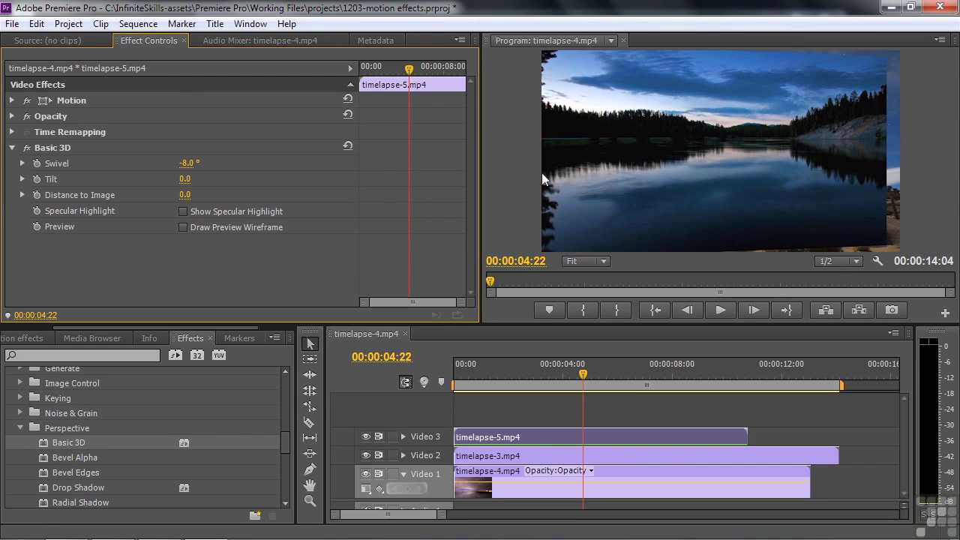
pyautogui.click(185, 163)
pyautogui.write('0')
pyautogui.press('Return')
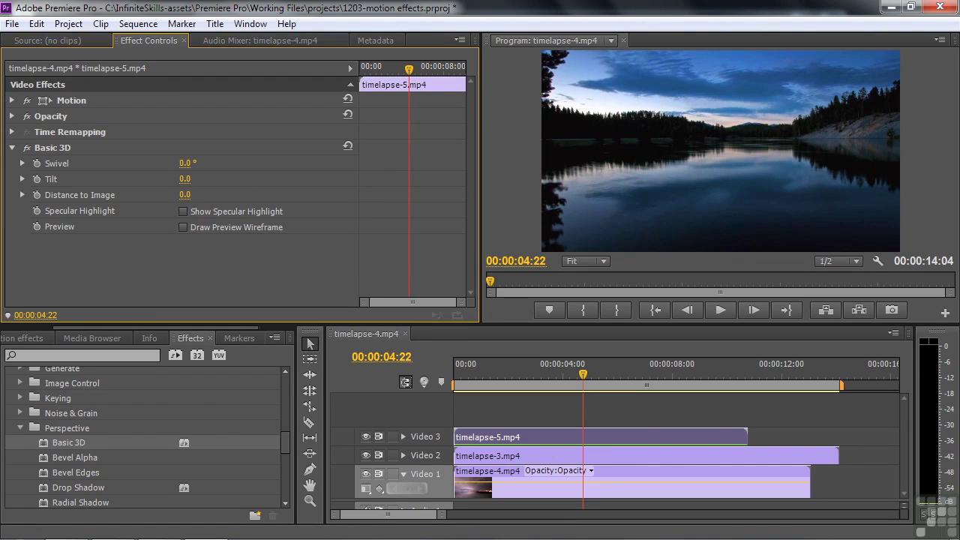
# Step: At 00:00:01:28, scrub Swivel to -52° so the clip turns away
pyautogui.click(504, 378)
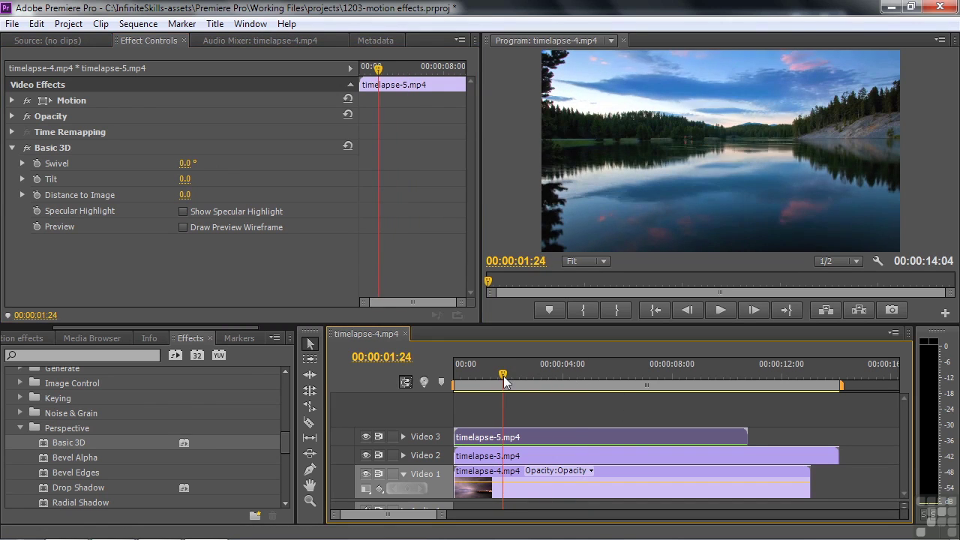
pyautogui.moveTo(504, 377); pyautogui.dragTo(506, 377)
pyautogui.click(187, 164)
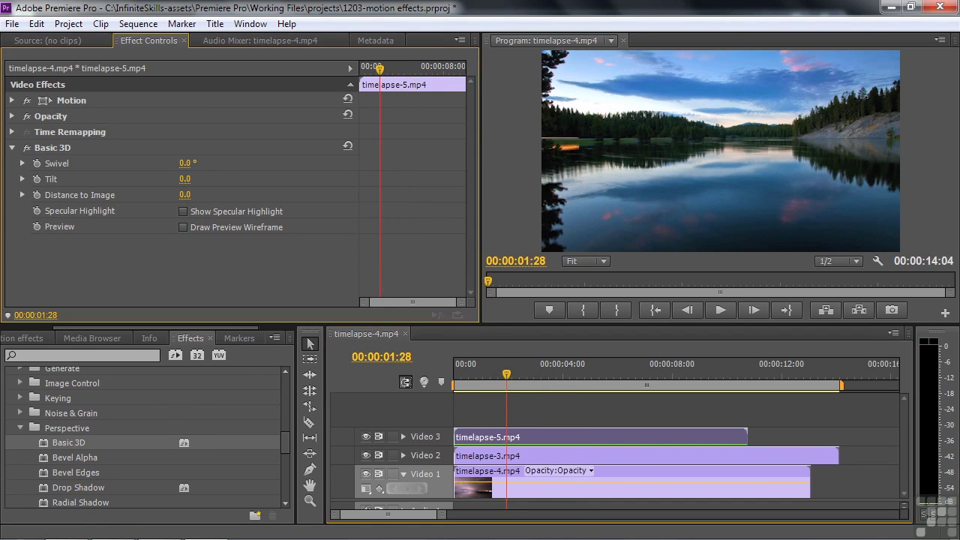
pyautogui.moveTo(187, 163); pyautogui.dragTo(148, 163)
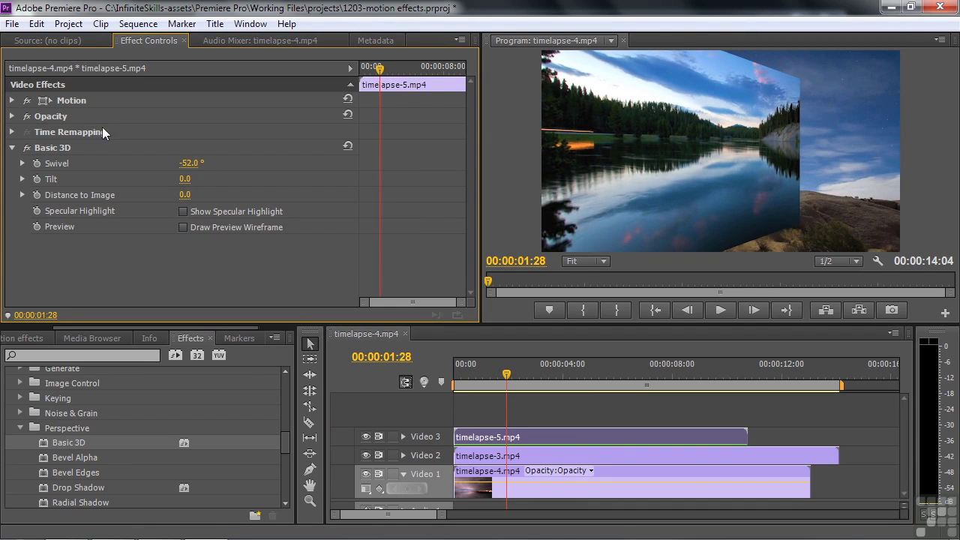
# Step: Expand Motion and raise Basic 3D Swivel to -67°, undoing a trial scale change to 84%
pyautogui.click(42, 103)
pyautogui.click(11, 102)
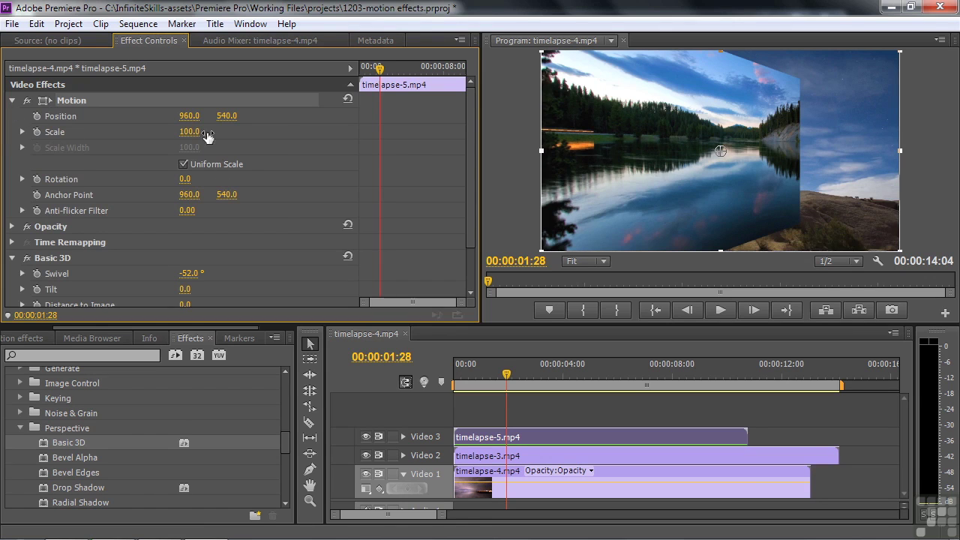
pyautogui.moveTo(702, 186)
pyautogui.mouseDown()
pyautogui.moveTo(726, 194)
pyautogui.moveTo(710, 189)
pyautogui.mouseUp()
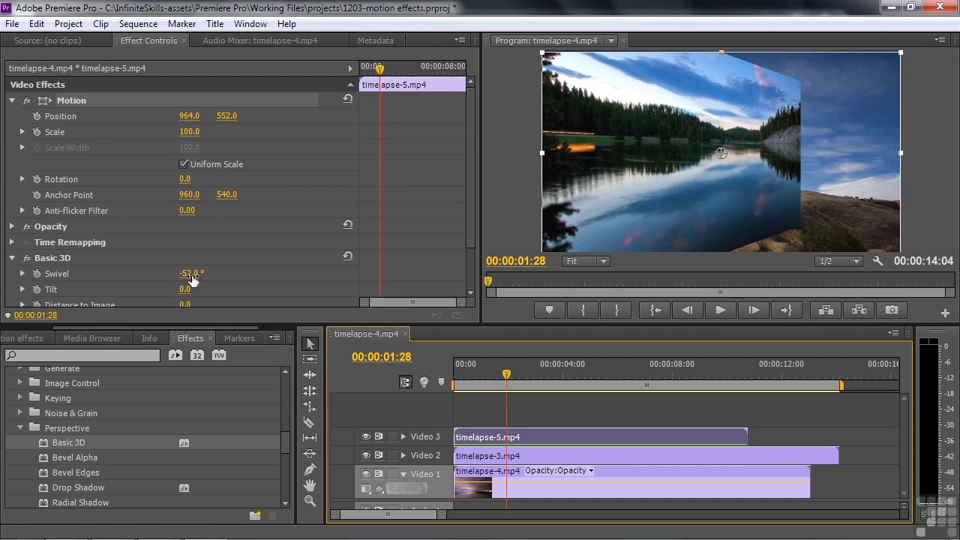
pyautogui.moveTo(189, 275)
pyautogui.mouseDown()
pyautogui.moveTo(200, 275)
pyautogui.moveTo(177, 275)
pyautogui.moveTo(204, 275)
pyautogui.mouseUp()
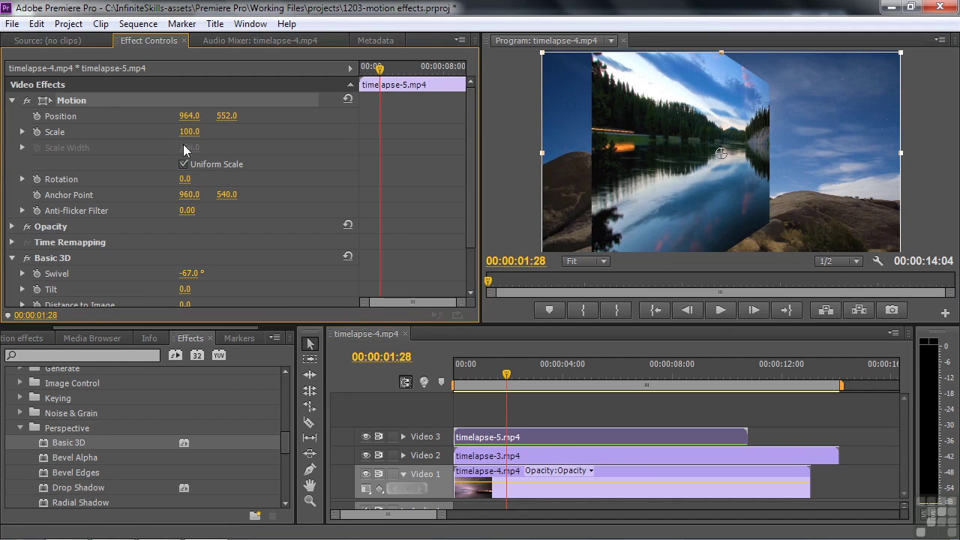
pyautogui.moveTo(190, 131); pyautogui.dragTo(177, 131)
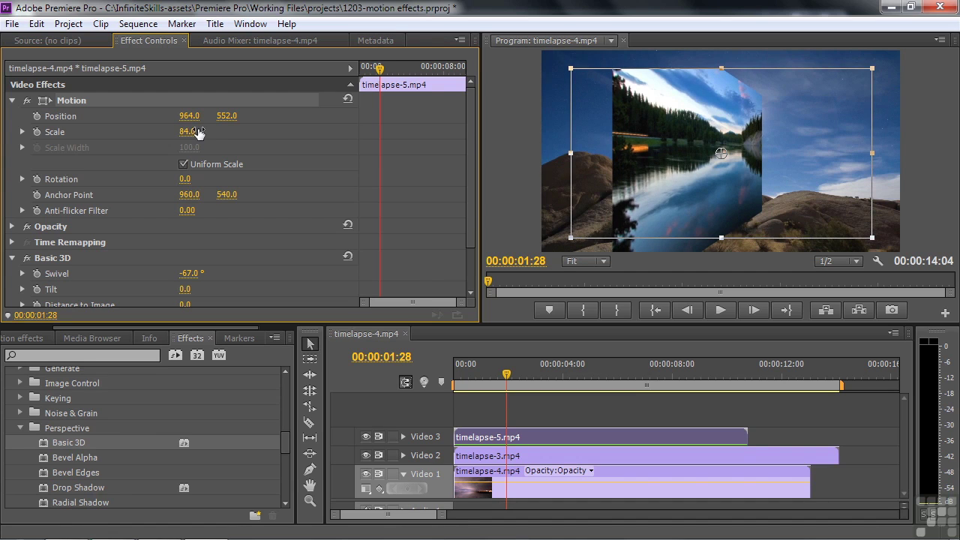
pyautogui.hotkey('ctrl', 'z')
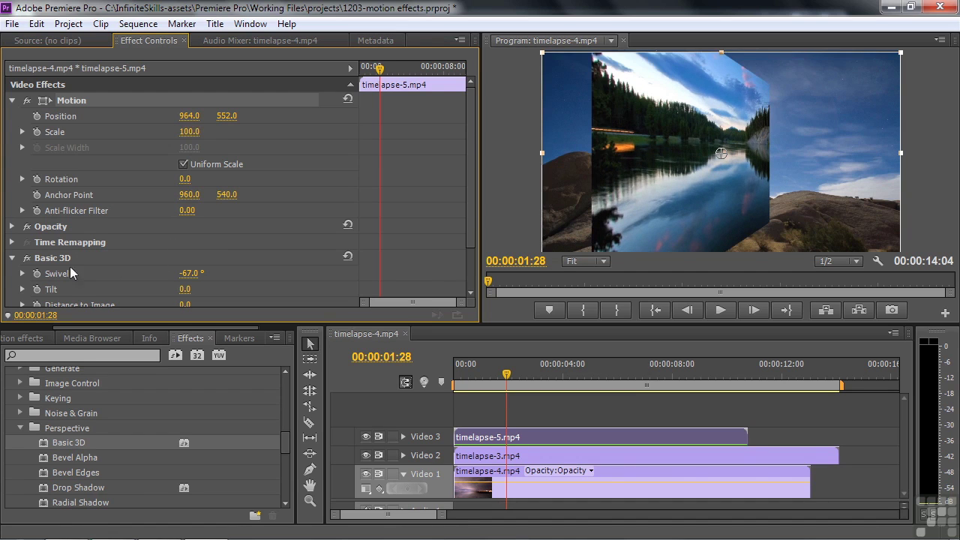
# Step: Set Distance to Image to 47 and move the clip left to position 377.6, 576.1
pyautogui.scroll(-3, 465, 222)
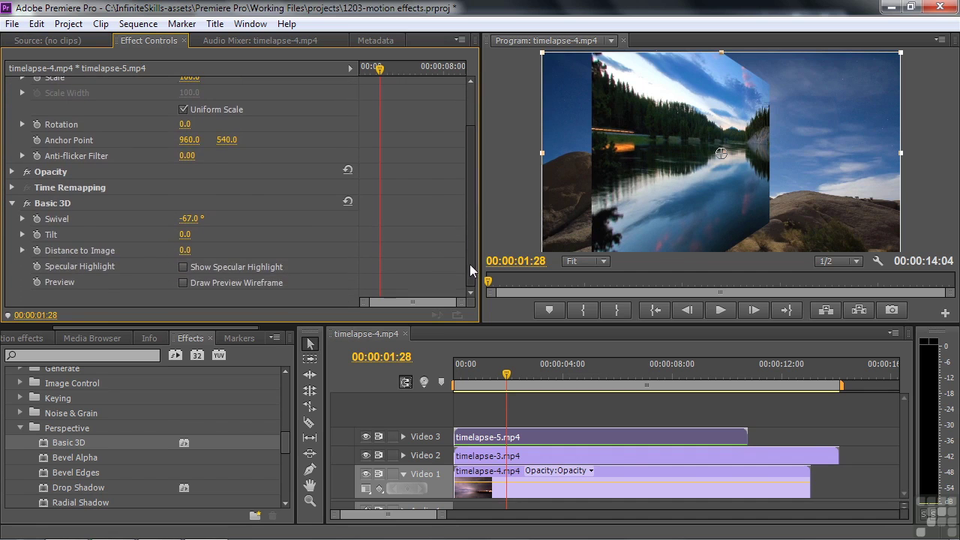
pyautogui.moveTo(184, 250); pyautogui.dragTo(220, 250)
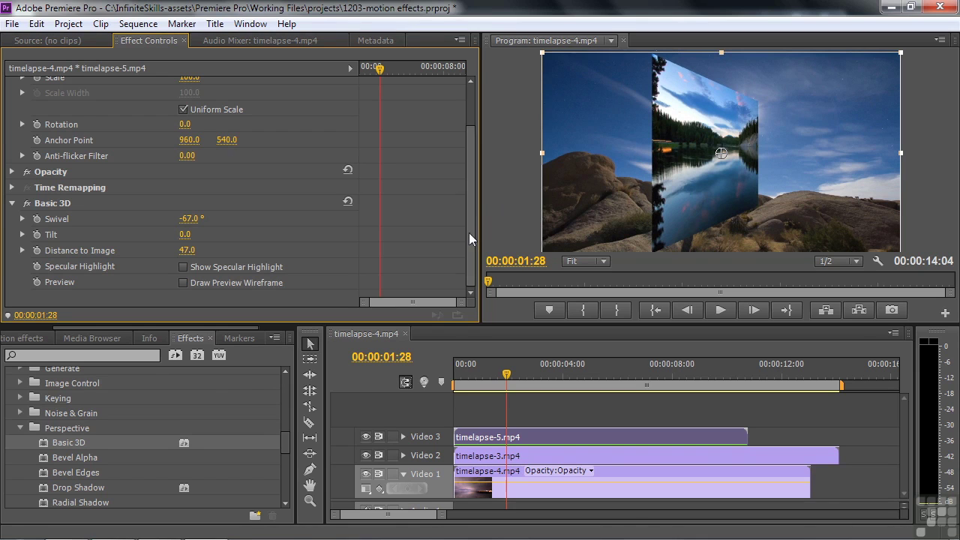
pyautogui.moveTo(469, 233); pyautogui.dragTo(466, 175)
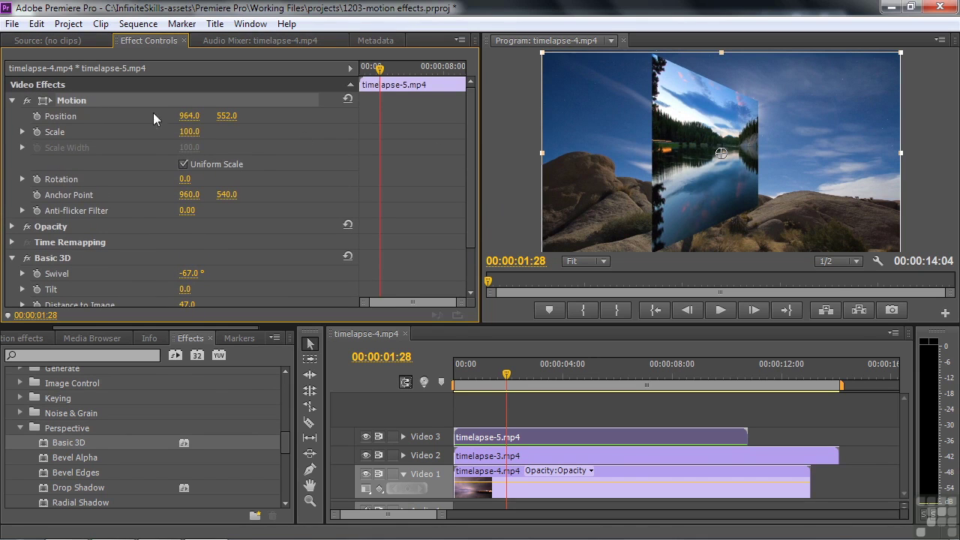
pyautogui.moveTo(837, 178); pyautogui.dragTo(730, 187)
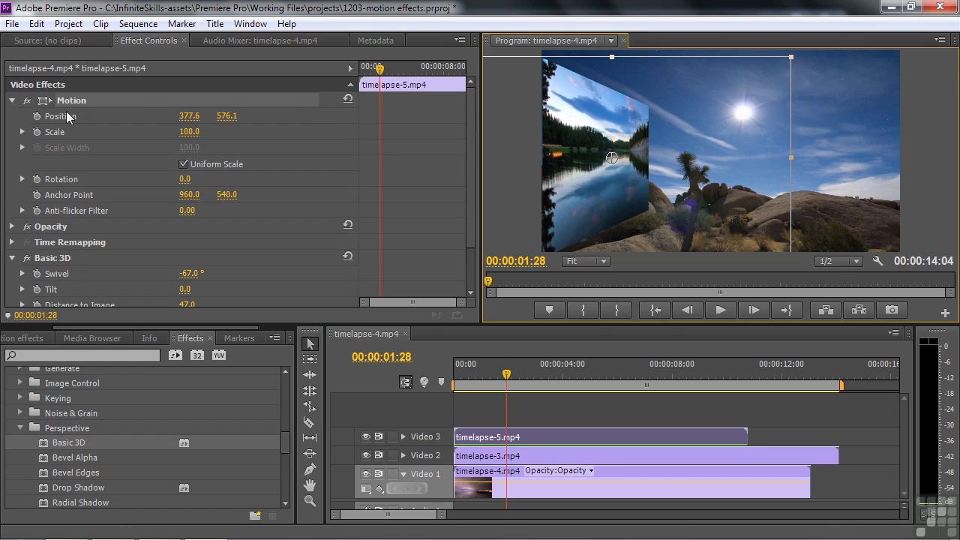
# Step: At 01:28, add Position and Swivel keyframes to timelapse-5
pyautogui.click(37, 116)
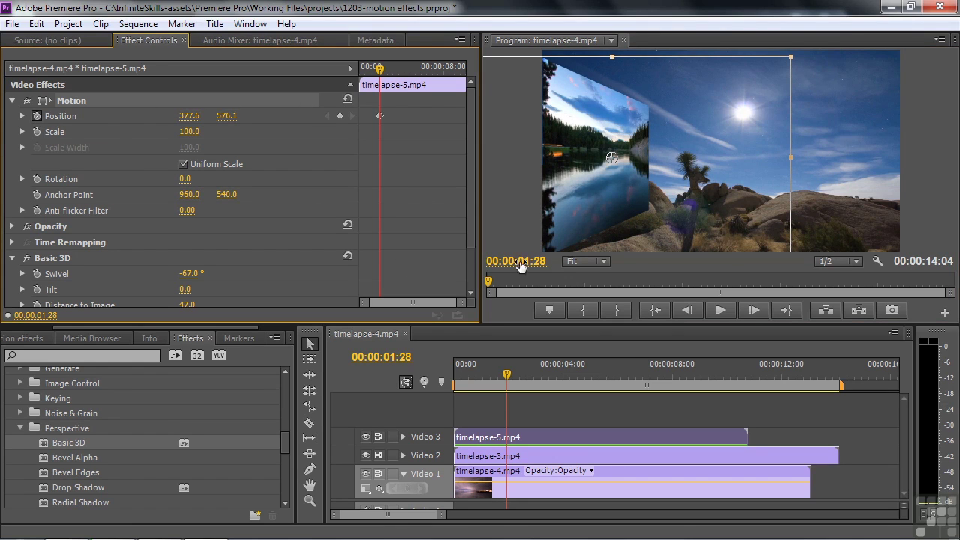
pyautogui.click(471, 291)
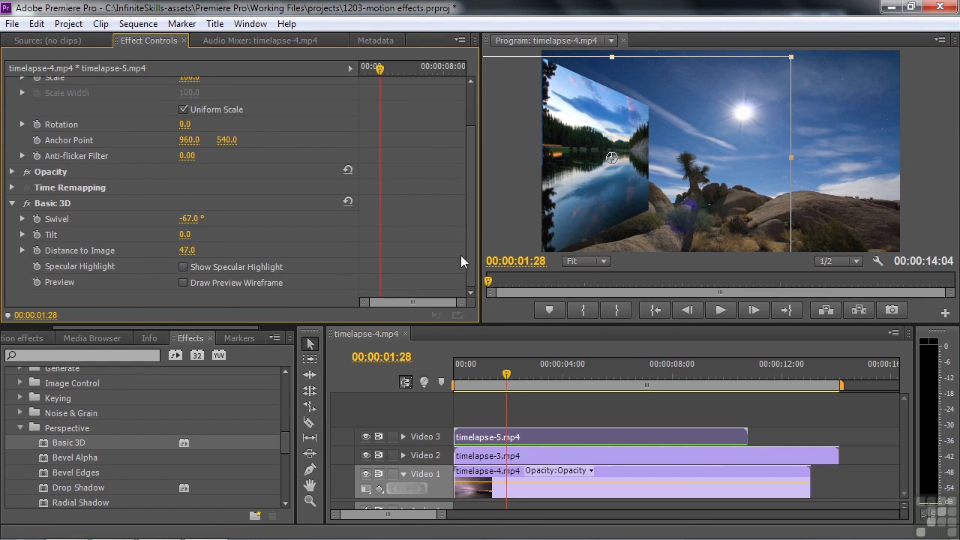
pyautogui.click(36, 219)
# Step: At 00:00, reset Basic 3D and Motion to full frame, then preview the animation
pyautogui.moveTo(378, 70); pyautogui.dragTo(349, 70)
pyautogui.click(348, 201)
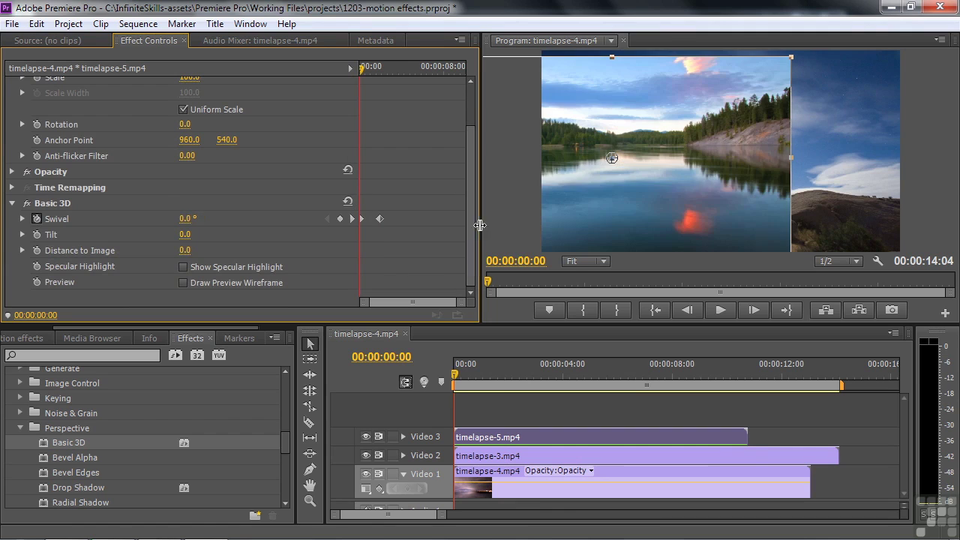
pyautogui.scroll(3, 469, 241)
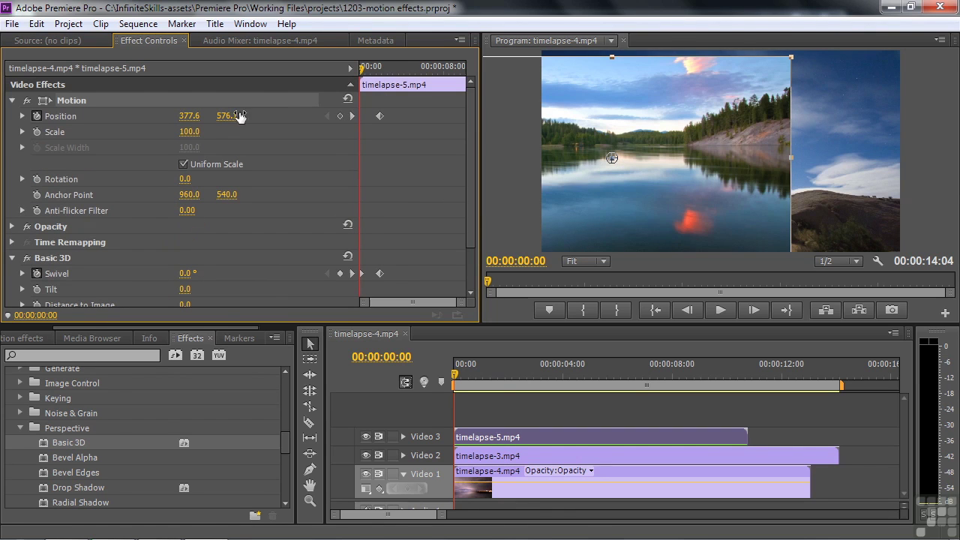
pyautogui.click(347, 99)
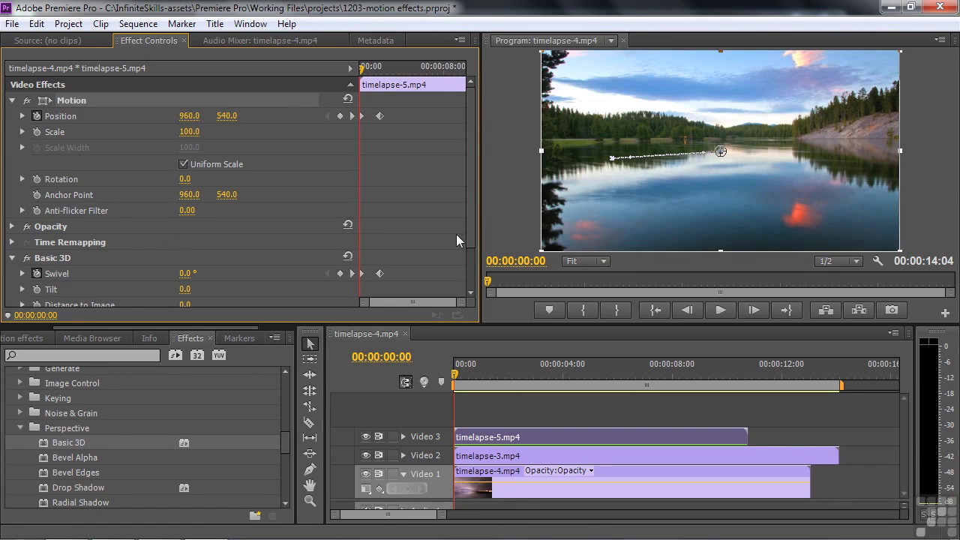
pyautogui.press('space')
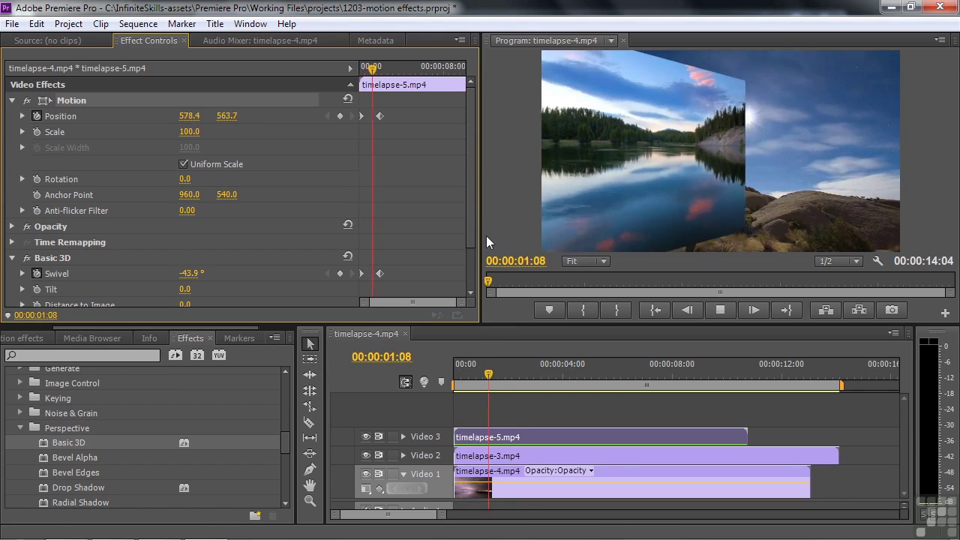
pyautogui.press('space')
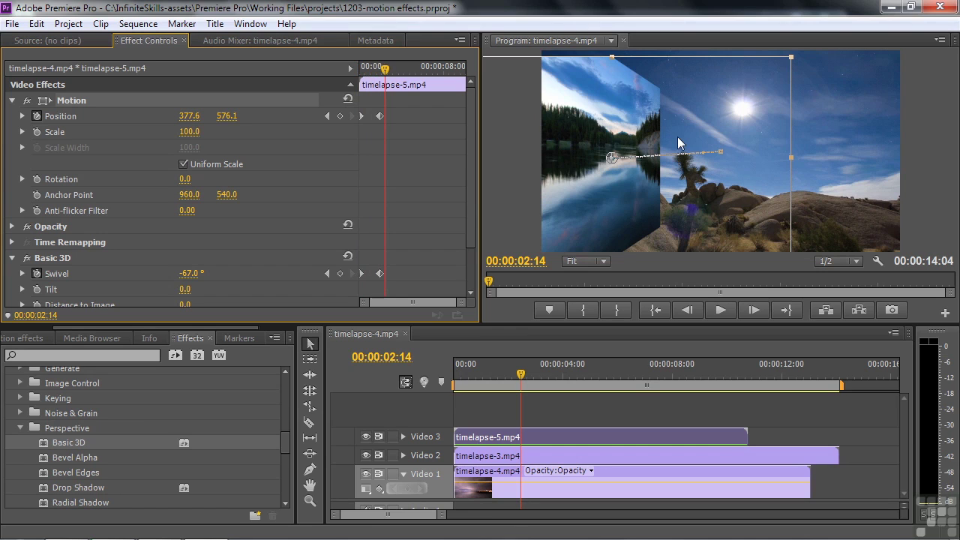
# Step: Try Basic 3D tilt (about 14°), swivel and specular highlight on timelapse-5, then delete Basic 3D
pyautogui.scroll(-3, 471, 240)
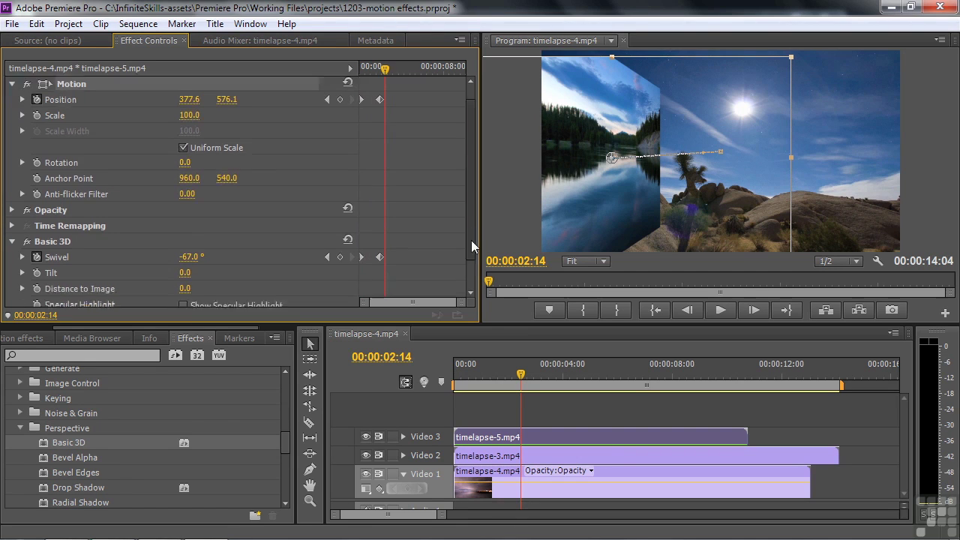
pyautogui.moveTo(184, 234)
pyautogui.mouseDown()
pyautogui.moveTo(157, 235)
pyautogui.moveTo(180, 234)
pyautogui.mouseUp()
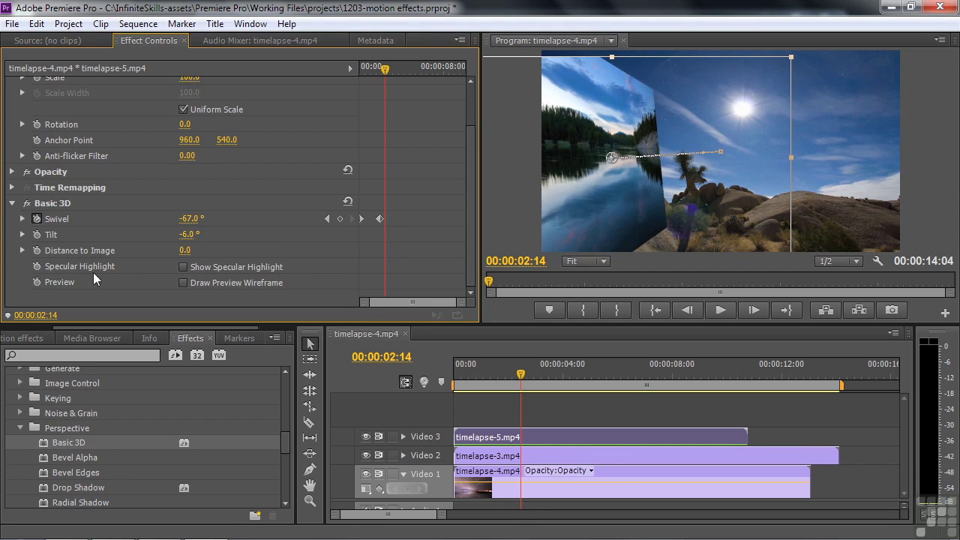
pyautogui.click(184, 267)
pyautogui.moveTo(192, 218); pyautogui.dragTo(269, 218)
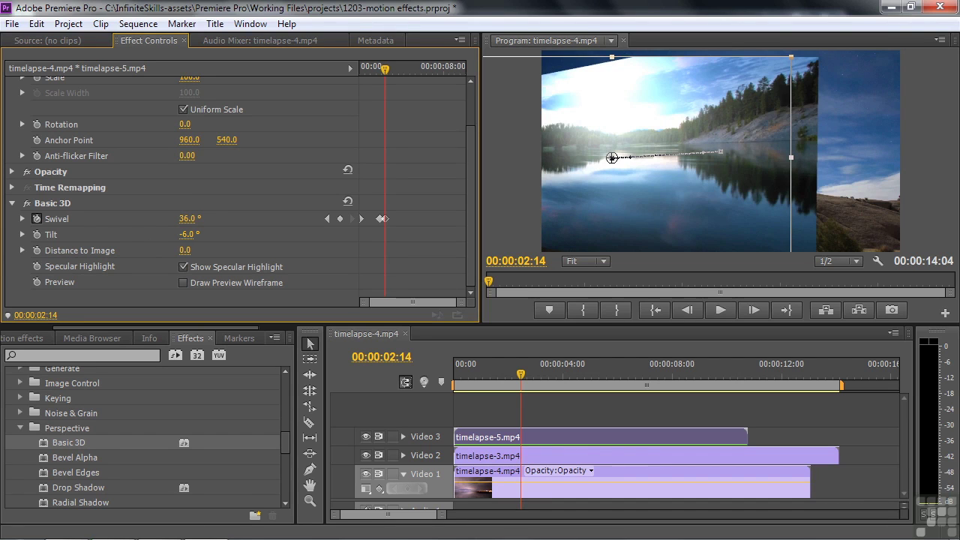
pyautogui.moveTo(189, 234)
pyautogui.mouseDown()
pyautogui.moveTo(204, 234)
pyautogui.moveTo(176, 235)
pyautogui.mouseUp()
pyautogui.click(38, 204)
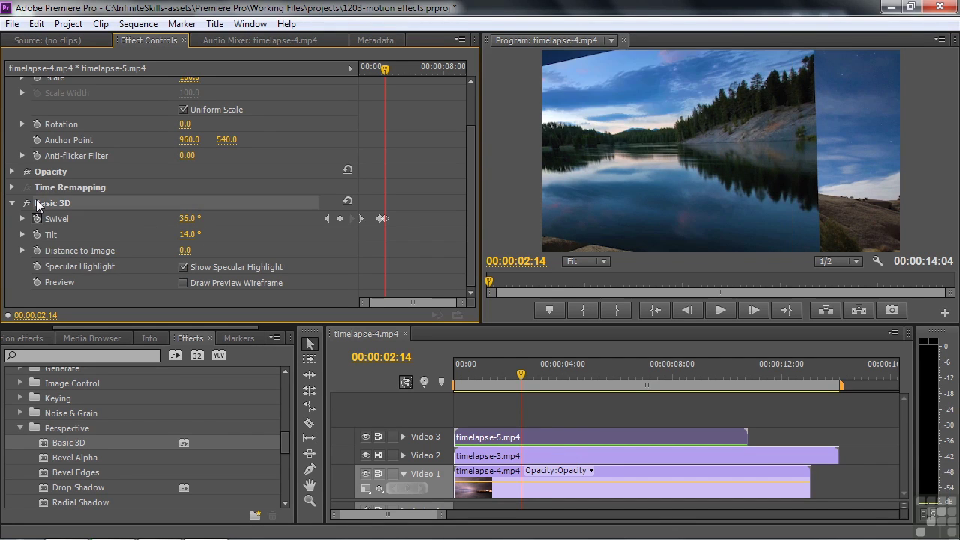
pyautogui.press('Delete')
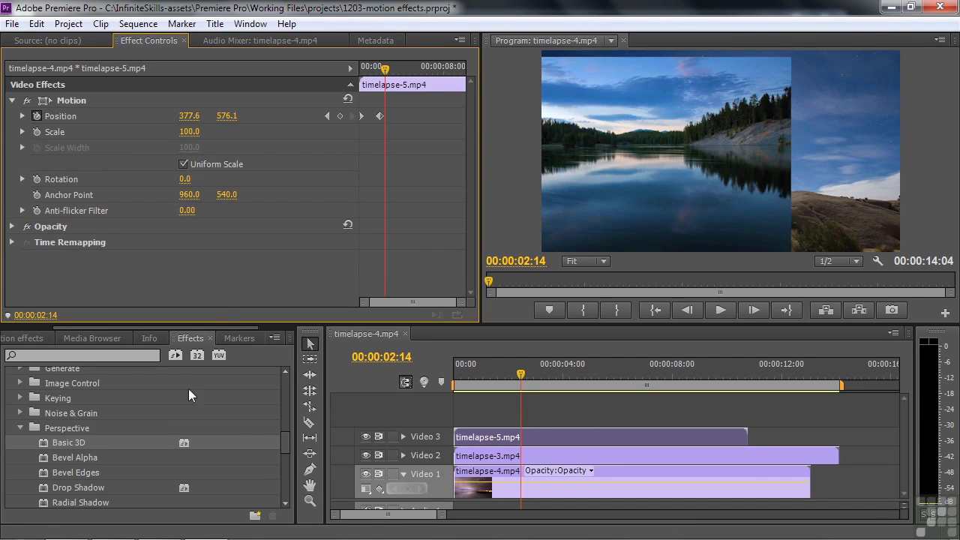
# Step: Expand the Video Effects > Transform folder to list Camera View, Crop and Edge Feather
pyautogui.moveTo(284, 443); pyautogui.dragTo(285, 462)
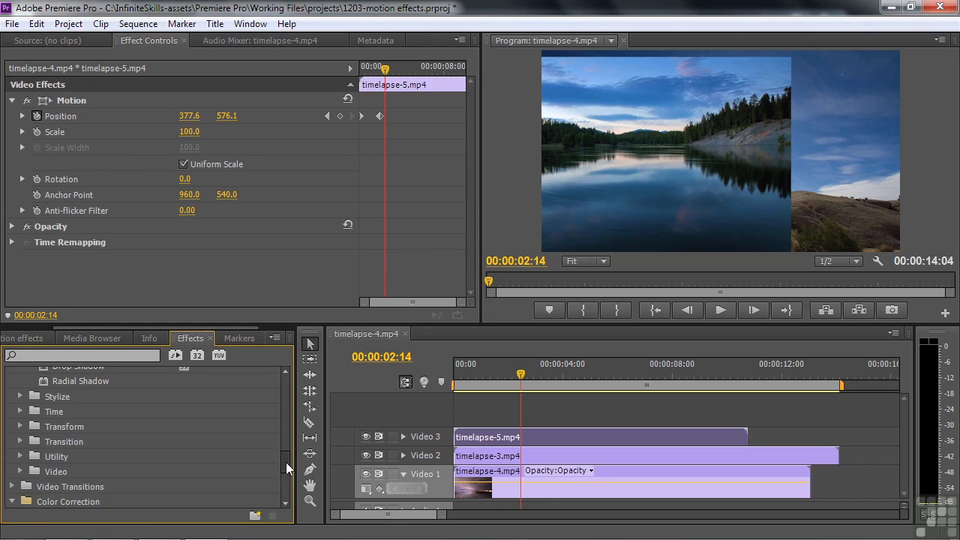
pyautogui.click(20, 426)
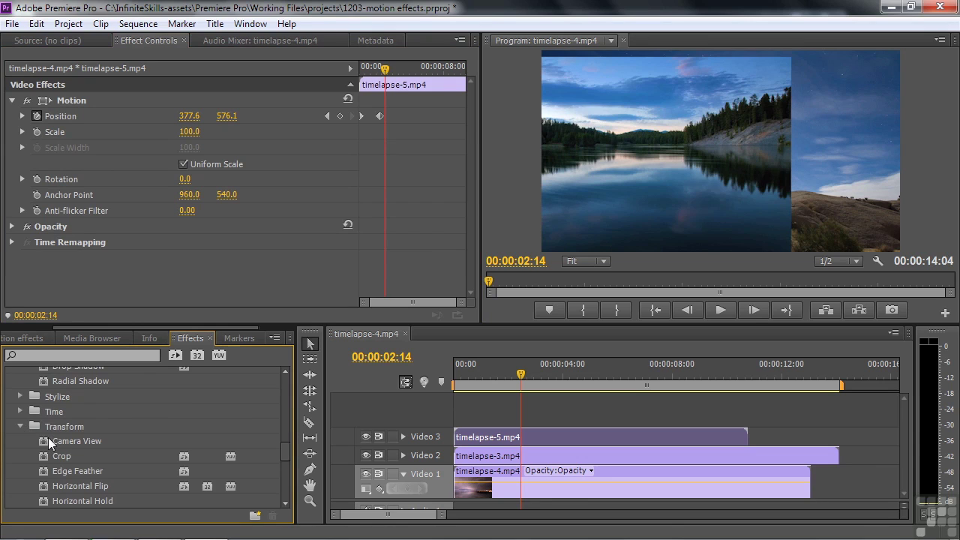
pyautogui.click(48, 437)
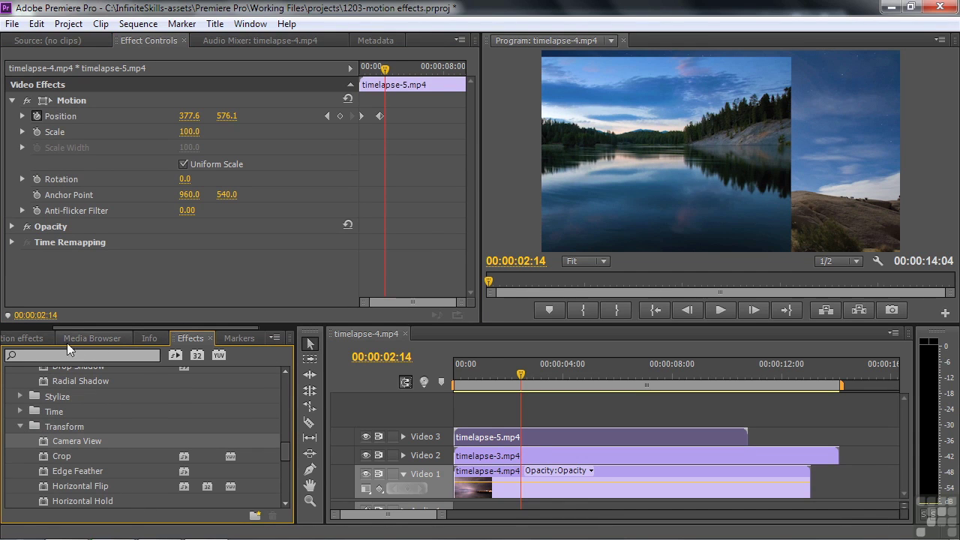
# Step: Place document-census.jpg on the timeline after the timelapse clips, playhead at 00:00:19:18
pyautogui.click(38, 339)
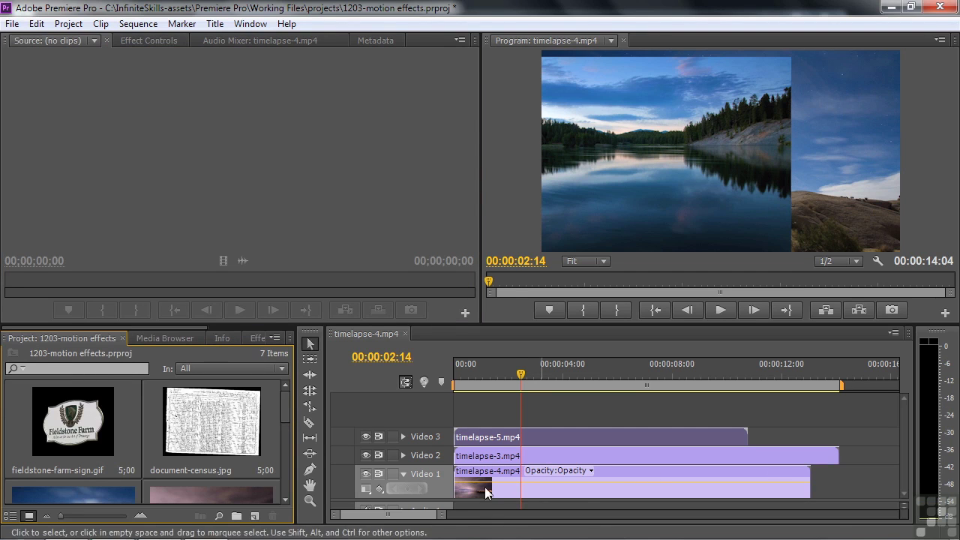
pyautogui.moveTo(388, 528); pyautogui.dragTo(397, 524)
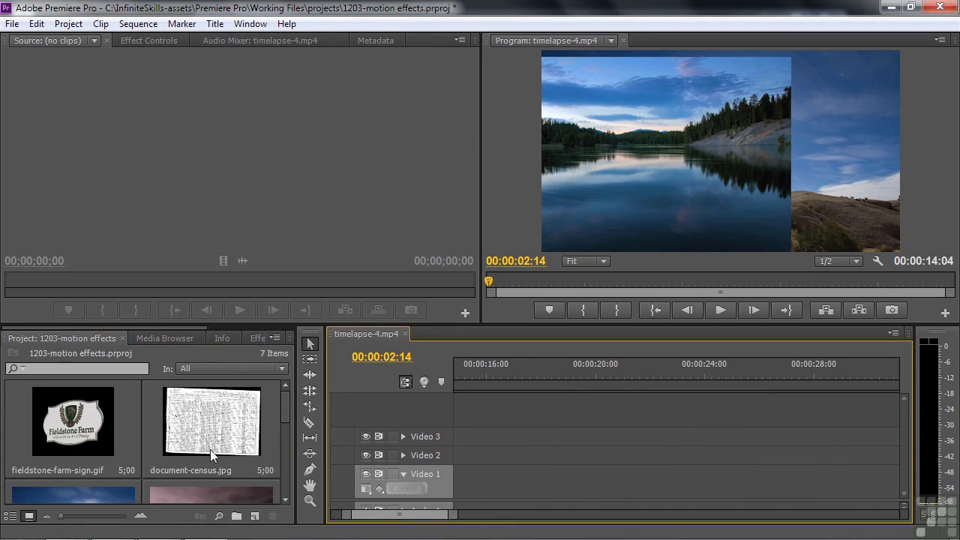
pyautogui.moveTo(212, 421); pyautogui.dragTo(614, 482)
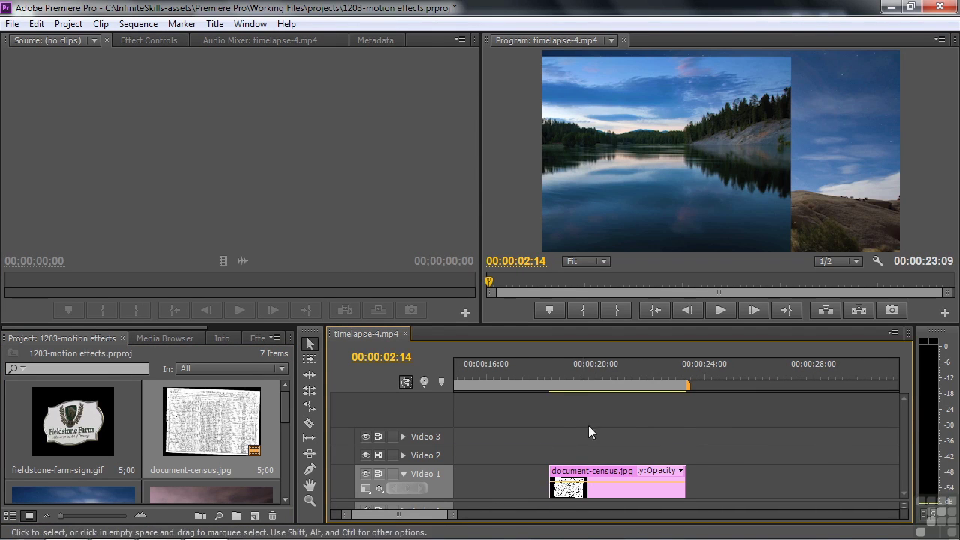
pyautogui.click(584, 368)
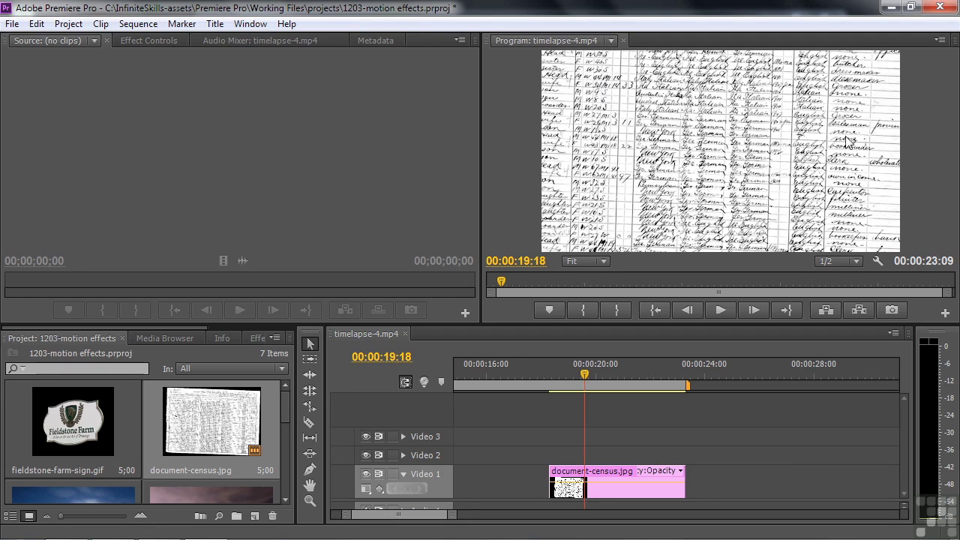
# Step: Move and enlarge the census image via Motion to frame a close-up of its entries
pyautogui.moveTo(583, 477); pyautogui.dragTo(583, 453)
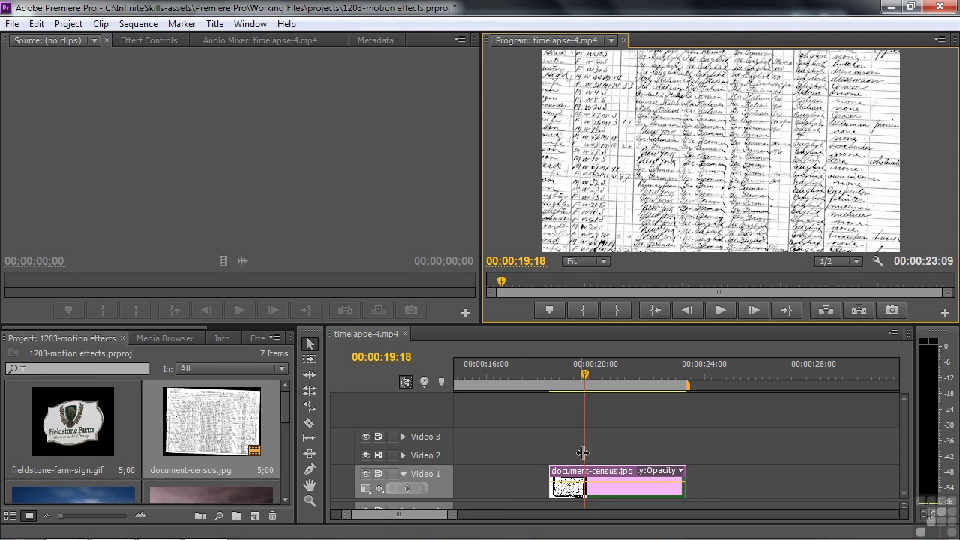
pyautogui.click(149, 40)
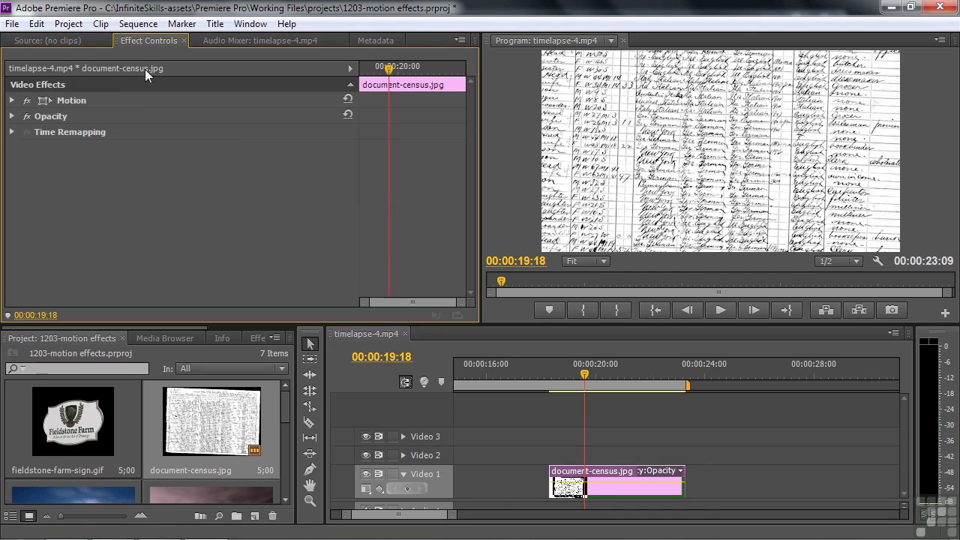
pyautogui.click(64, 101)
pyautogui.moveTo(638, 192); pyautogui.dragTo(780, 100)
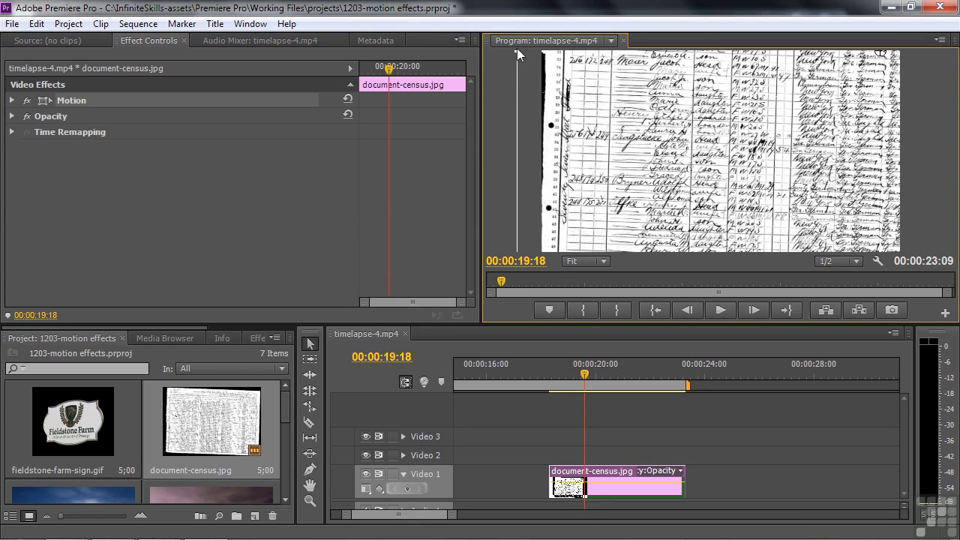
pyautogui.moveTo(517, 48); pyautogui.dragTo(451, 74)
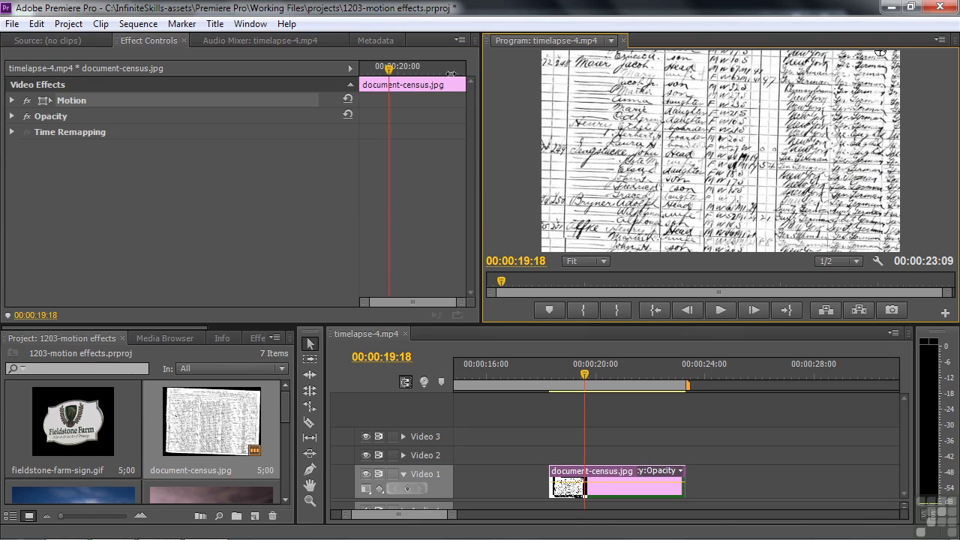
pyautogui.moveTo(657, 173); pyautogui.dragTo(683, 165)
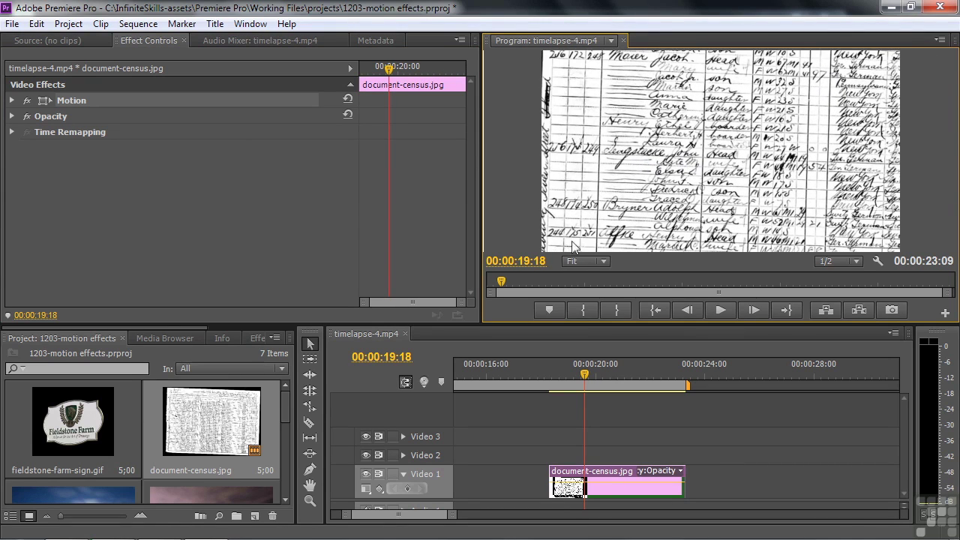
# Step: Apply the Transform > Crop effect to the census clip and select it
pyautogui.scroll(-3, 194, 331)
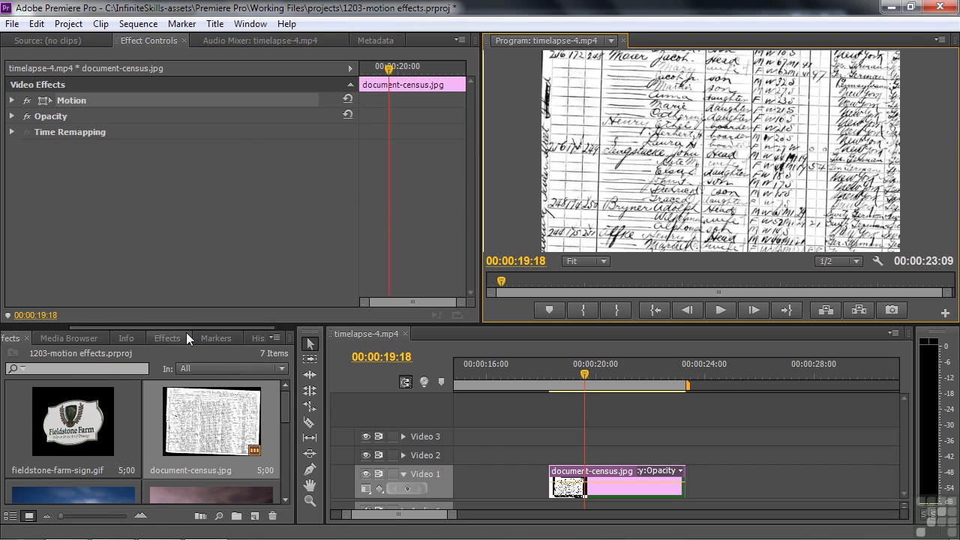
pyautogui.click(168, 338)
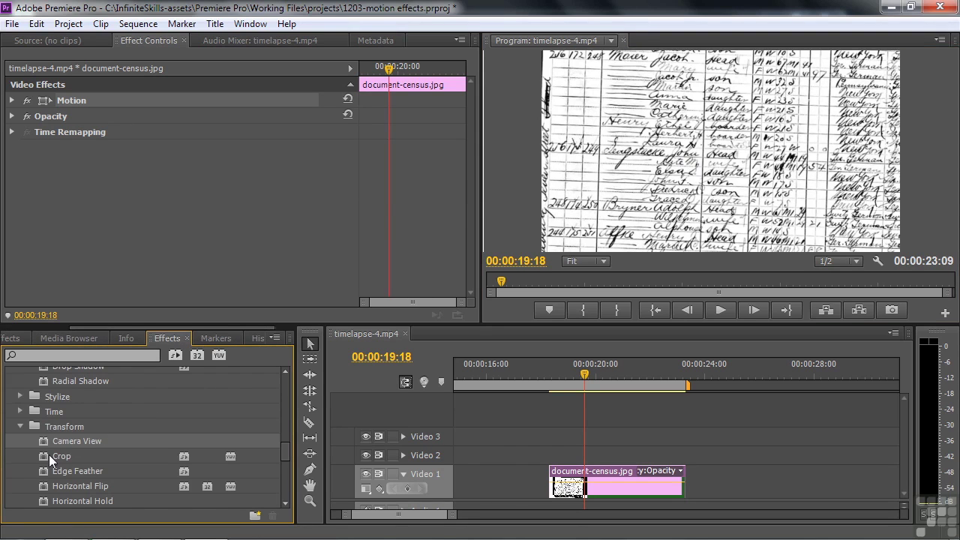
pyautogui.moveTo(50, 455); pyautogui.dragTo(561, 472)
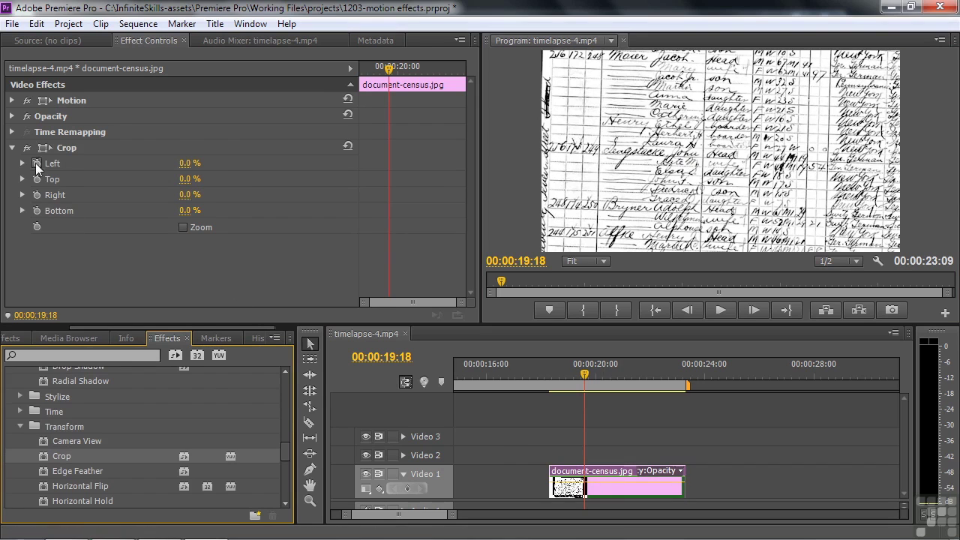
pyautogui.click(42, 147)
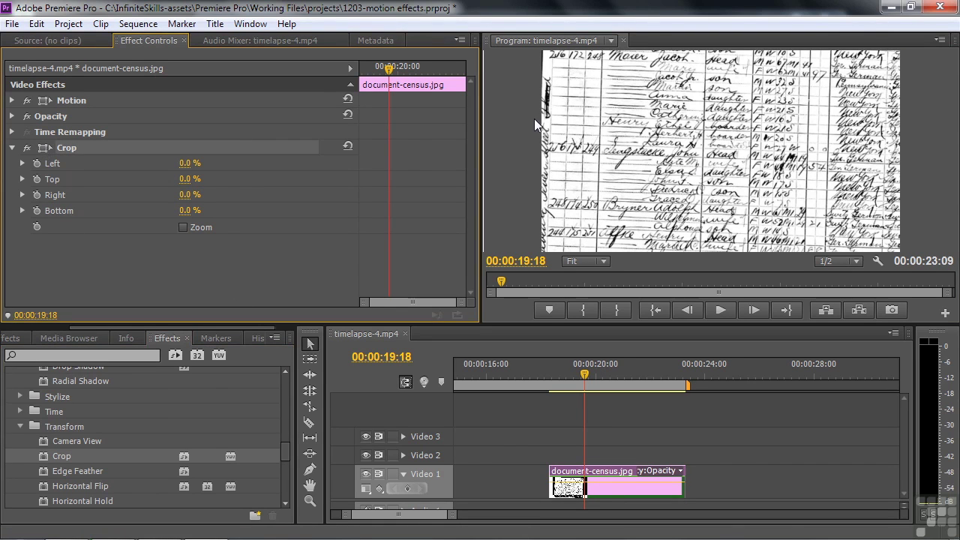
# Step: At 10% monitor zoom, crop Bottom to 22.4% and Left to 11.3%
pyautogui.click(603, 261)
pyautogui.click(597, 301)
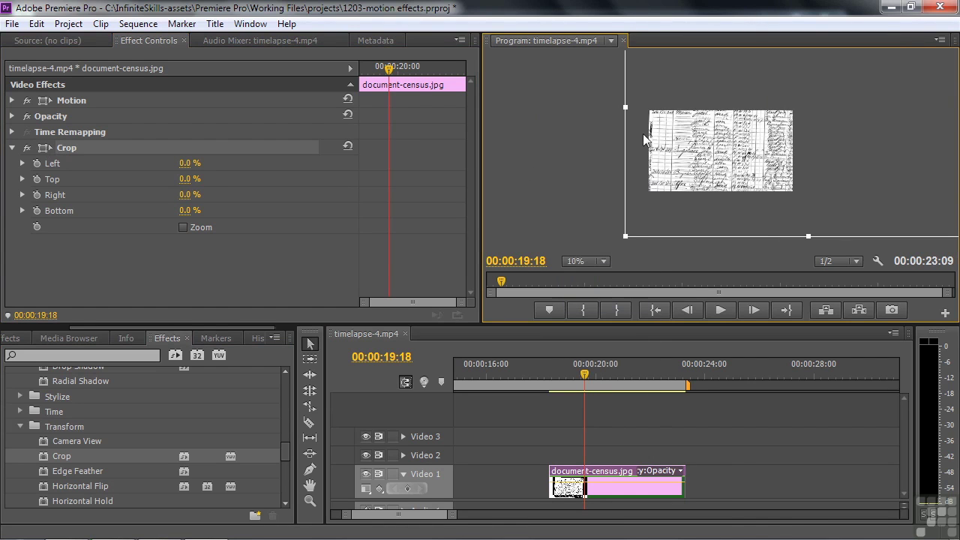
pyautogui.moveTo(808, 236); pyautogui.dragTo(808, 179)
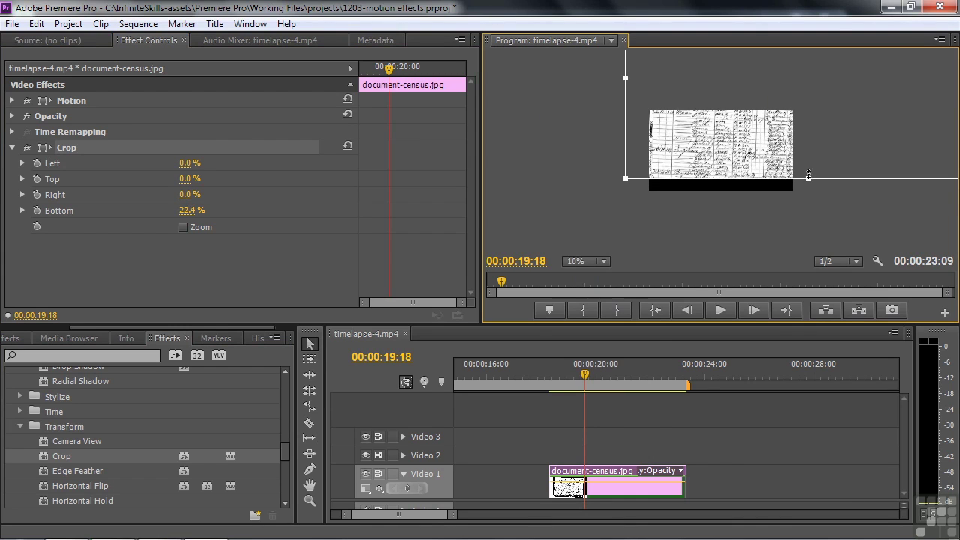
pyautogui.moveTo(627, 78); pyautogui.dragTo(667, 84)
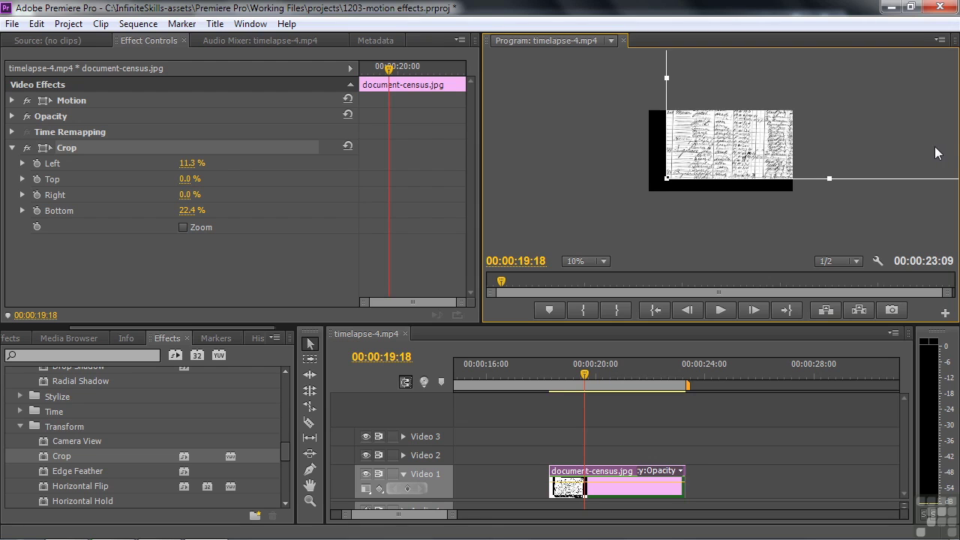
# Step: Fit the monitor view, then set Crop Top to 64.1% and Right to 70.1%
pyautogui.click(587, 261)
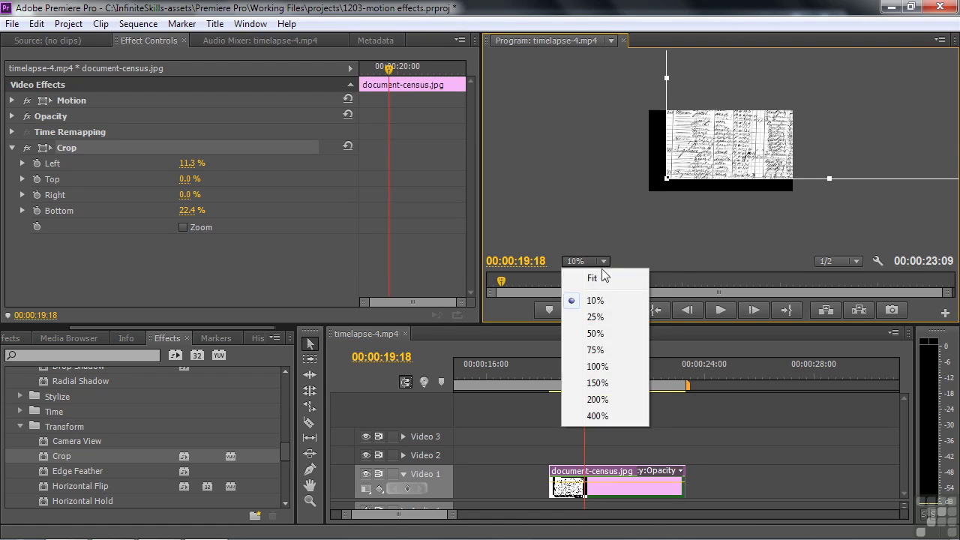
pyautogui.click(596, 278)
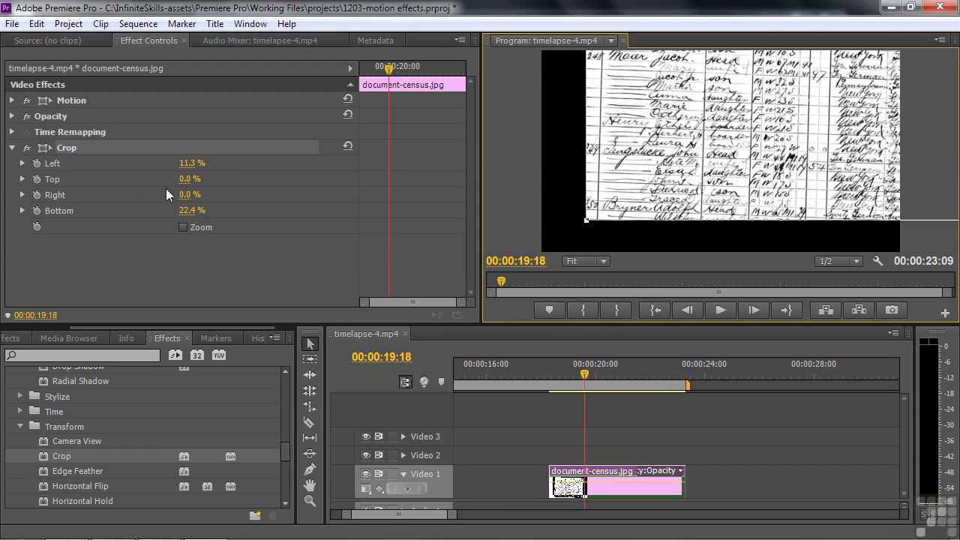
pyautogui.click(22, 179)
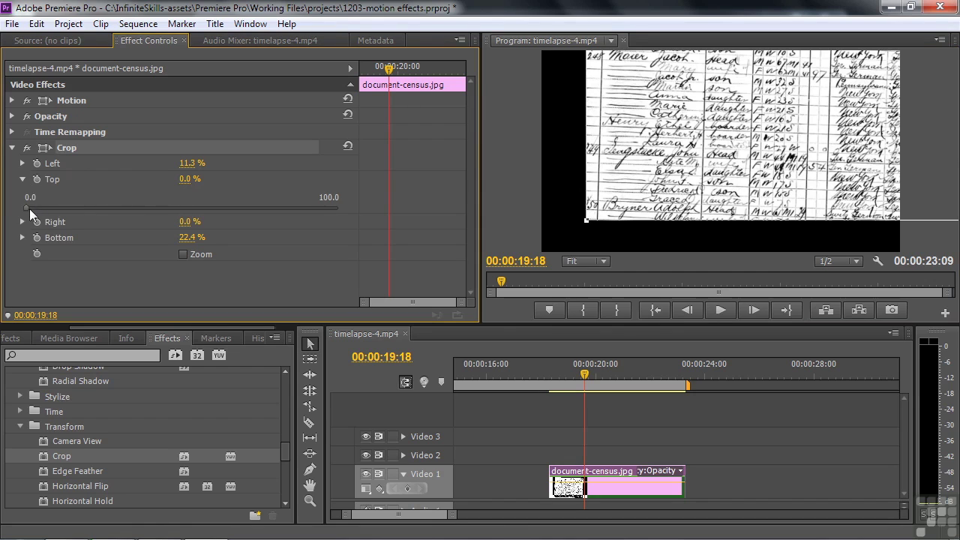
pyautogui.click(28, 209)
pyautogui.moveTo(28, 208); pyautogui.dragTo(89, 207)
pyautogui.moveTo(142, 224); pyautogui.dragTo(226, 214)
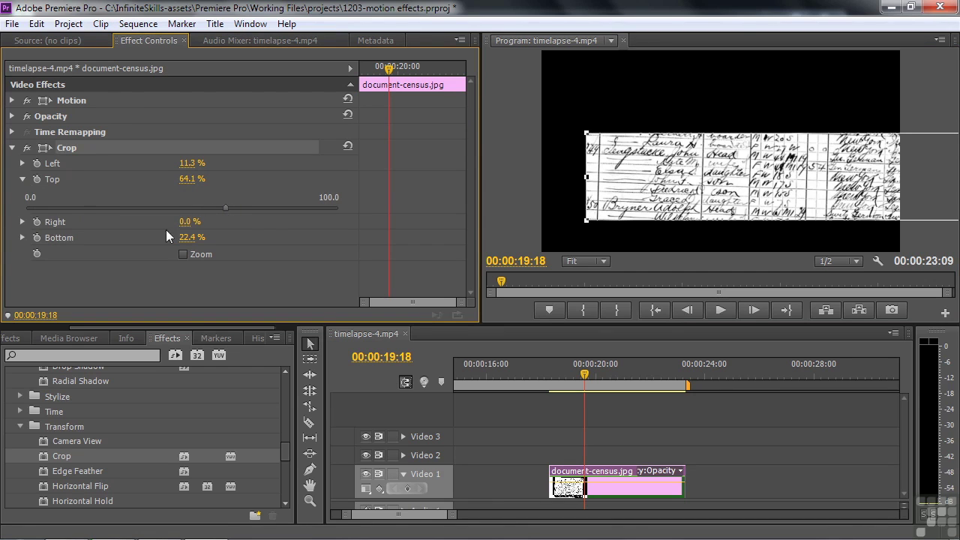
pyautogui.click(22, 222)
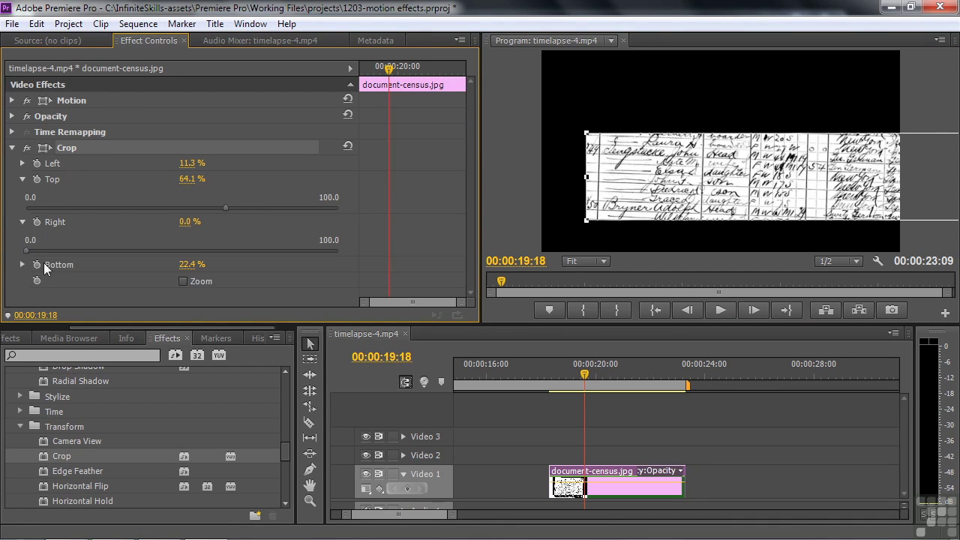
pyautogui.moveTo(33, 251); pyautogui.dragTo(244, 278)
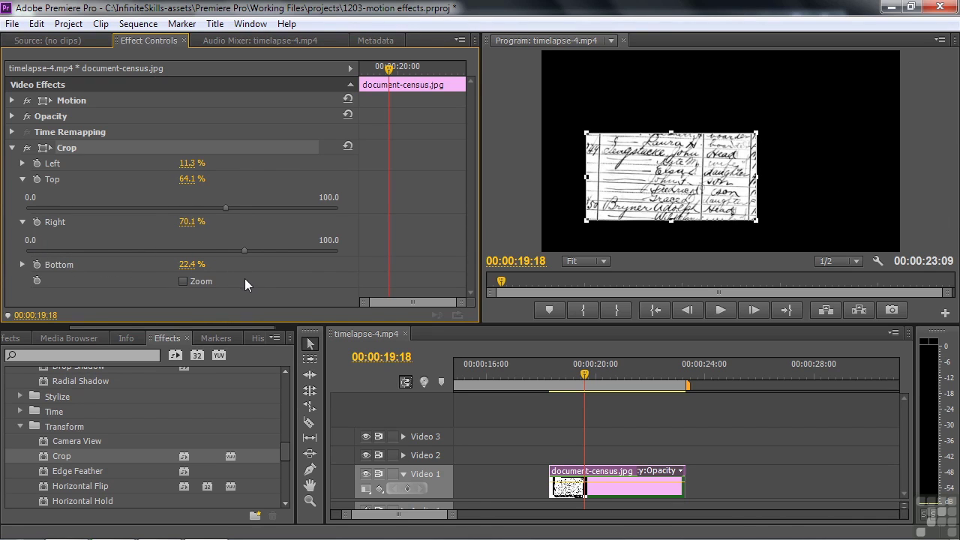
pyautogui.click(12, 101)
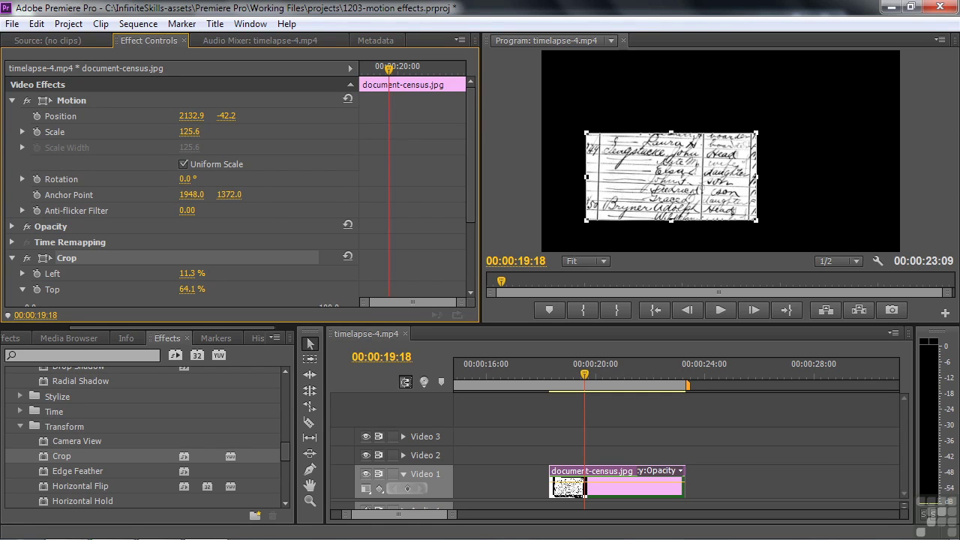
pyautogui.moveTo(185, 178); pyautogui.dragTo(213, 180)
pyautogui.click(12, 100)
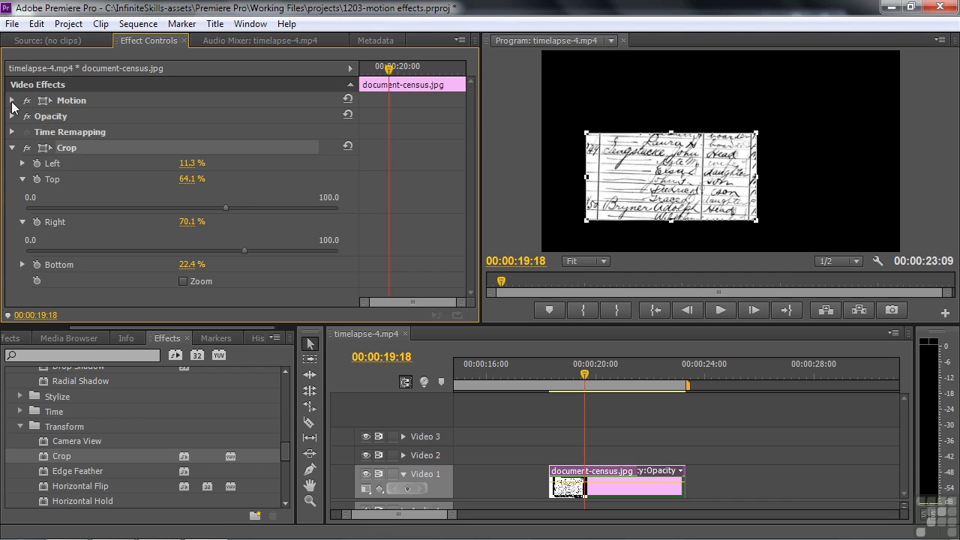
# Step: Collapse Crop, add Distort > Transform to the census clip, and set Rotation to -2.0°
pyautogui.click(12, 148)
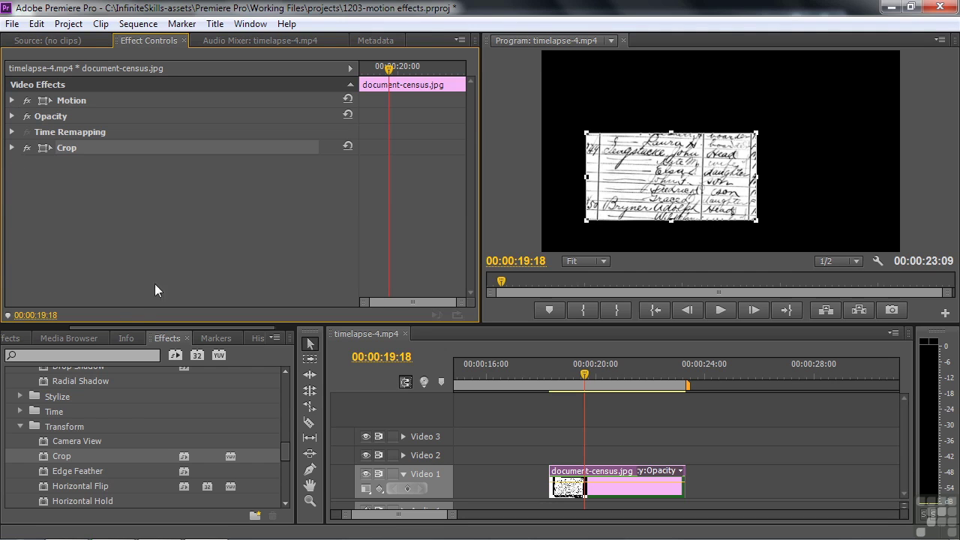
pyautogui.moveTo(285, 448); pyautogui.dragTo(298, 404)
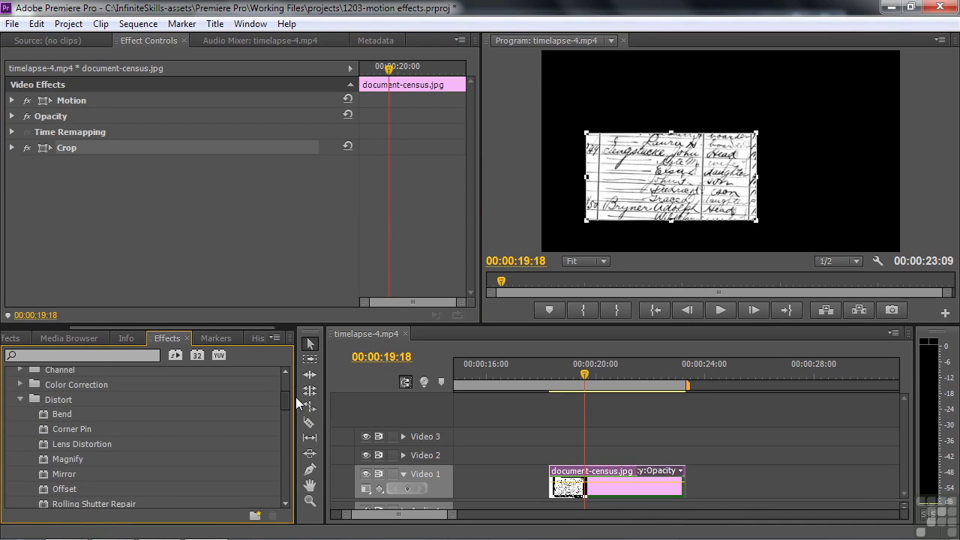
pyautogui.scroll(-5, 97, 431)
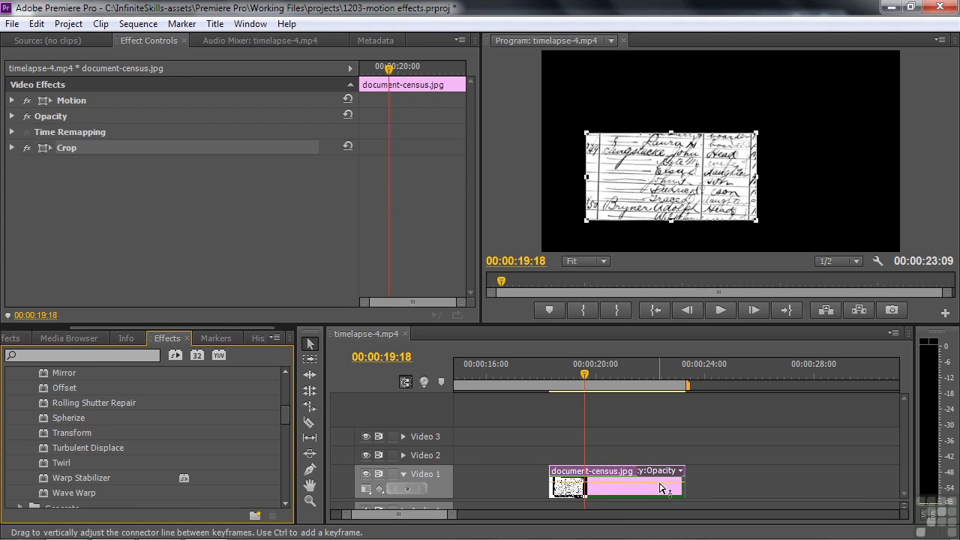
pyautogui.doubleClick(45, 430)
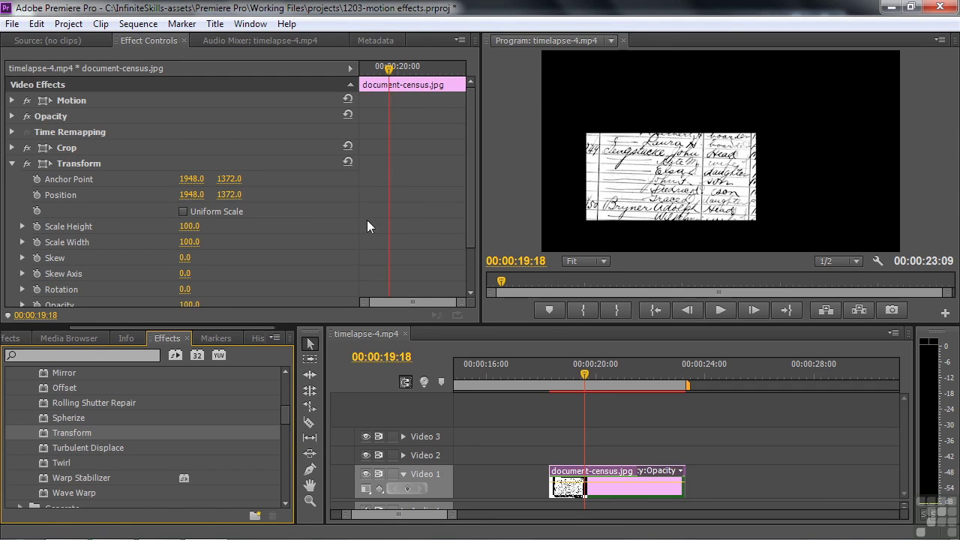
pyautogui.moveTo(467, 222); pyautogui.dragTo(466, 241)
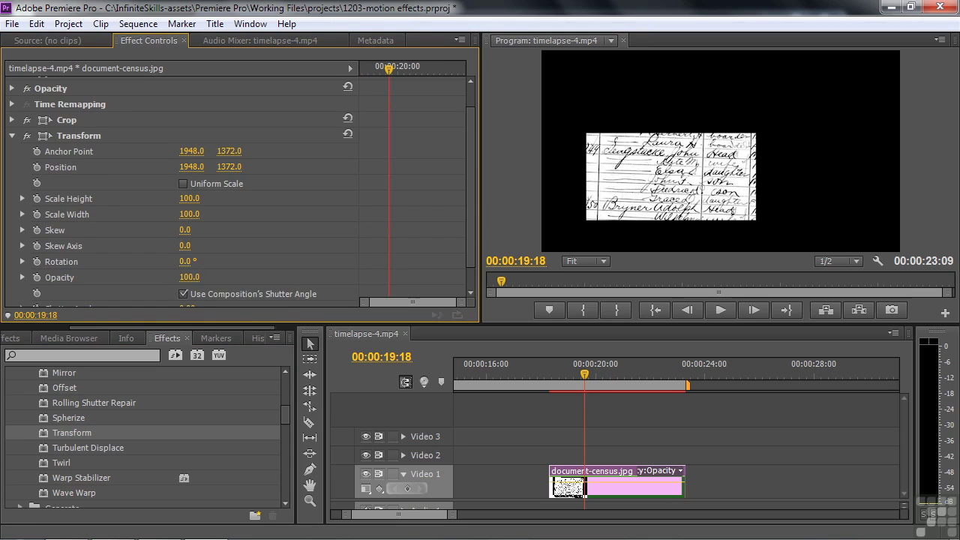
pyautogui.moveTo(185, 264); pyautogui.dragTo(183, 264)
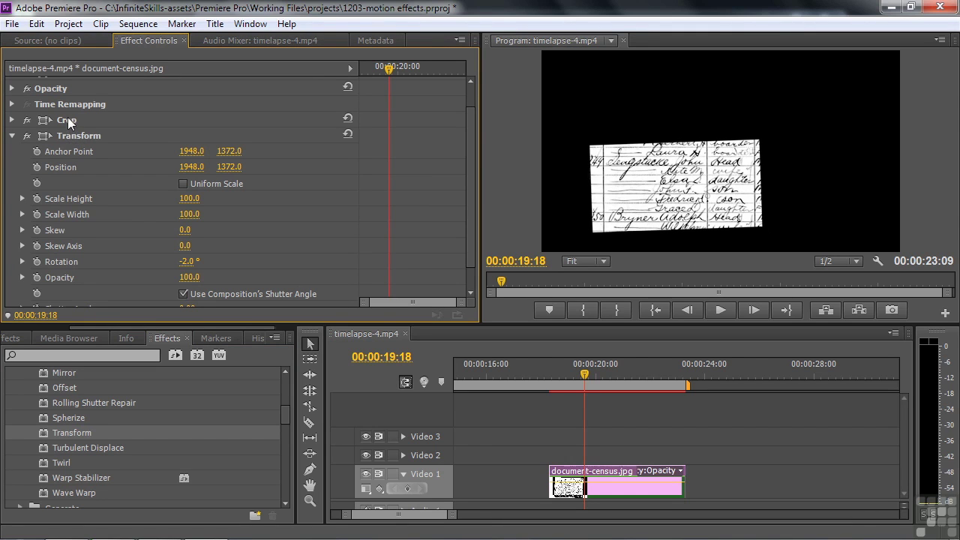
# Step: Move Transform above Crop and fine-tune its Rotation to -1.9°
pyautogui.moveTo(61, 136); pyautogui.dragTo(66, 117)
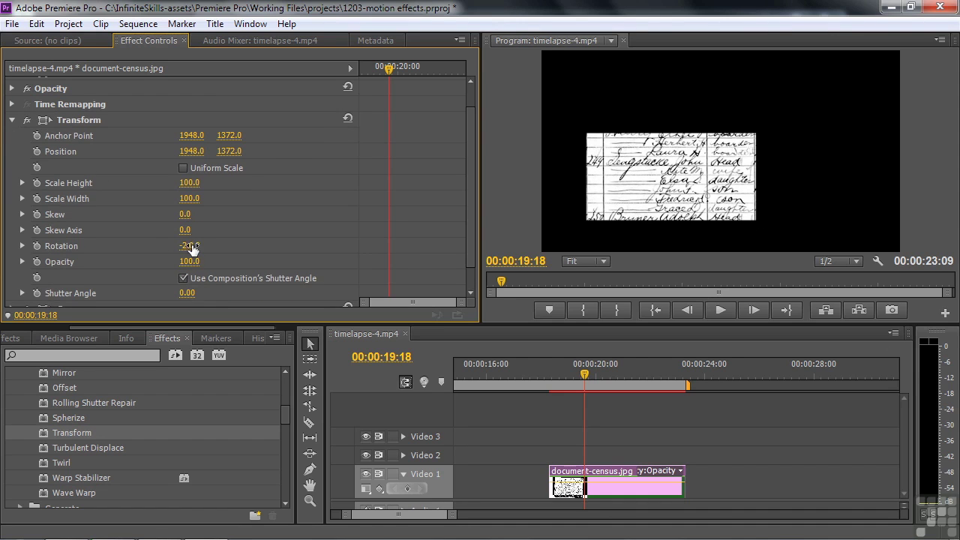
pyautogui.moveTo(192, 249)
pyautogui.mouseDown()
pyautogui.moveTo(179, 249)
pyautogui.moveTo(194, 249)
pyautogui.mouseUp()
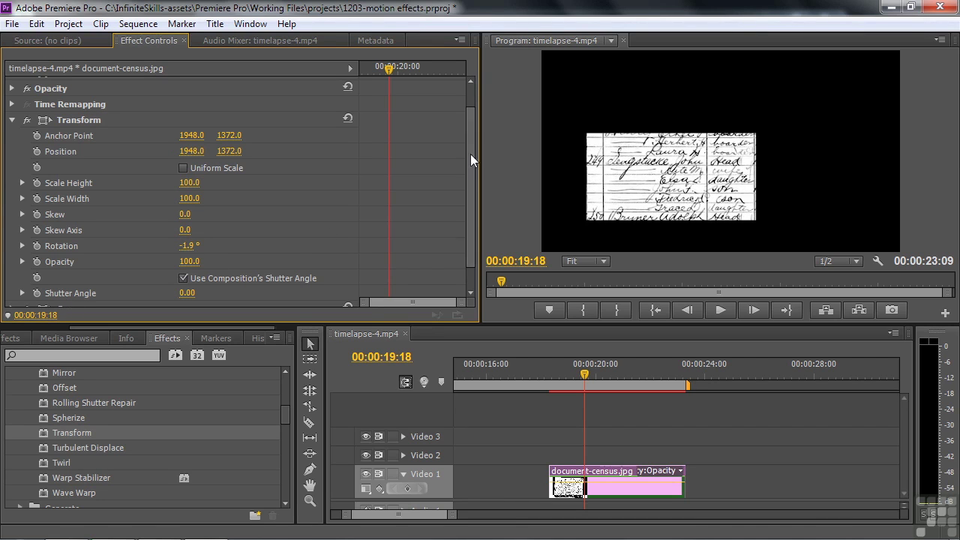
pyautogui.moveTo(470, 154); pyautogui.dragTo(468, 180)
# Step: Trim the crop's top, bottom and left edges in the Program monitor to hide corners
pyautogui.click(51, 281)
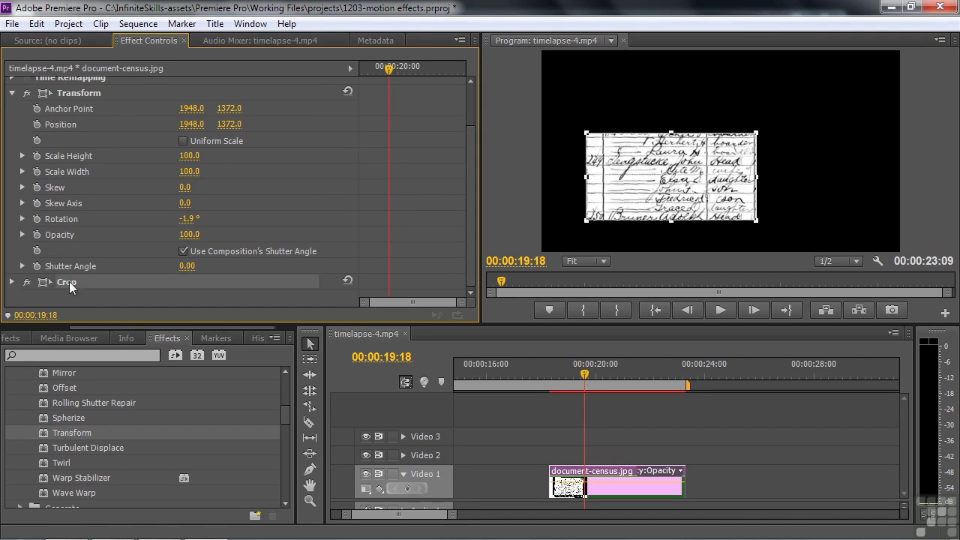
pyautogui.click(673, 139)
pyautogui.moveTo(672, 139); pyautogui.dragTo(672, 146)
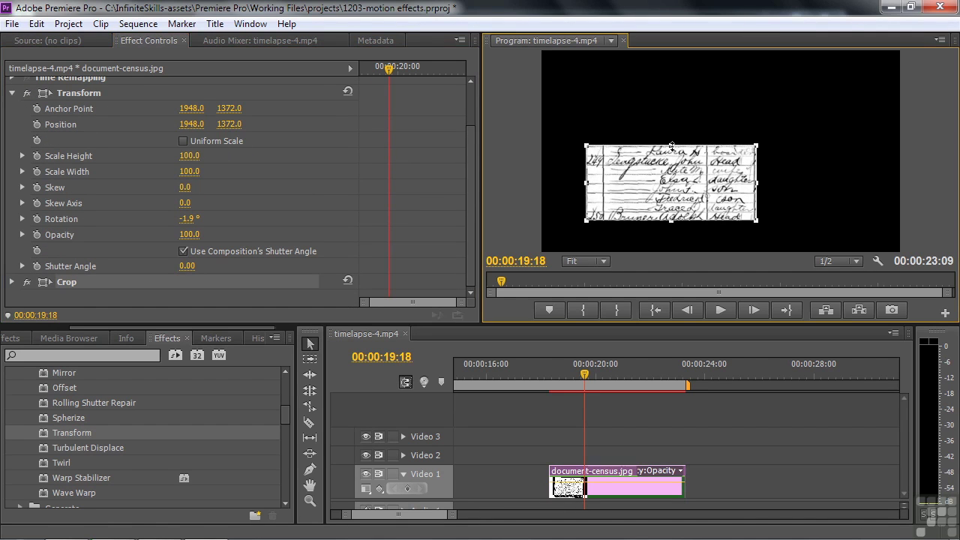
pyautogui.moveTo(668, 223); pyautogui.dragTo(672, 217)
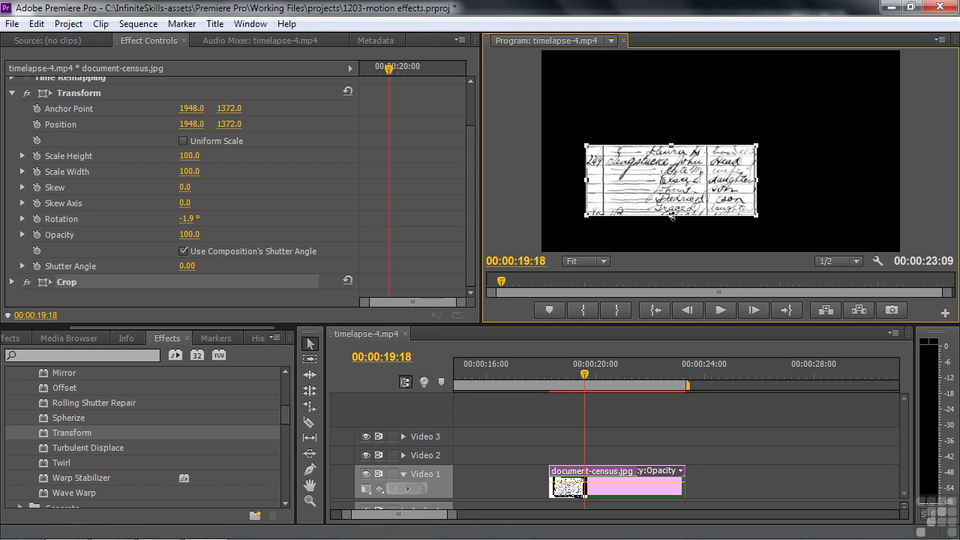
pyautogui.moveTo(591, 181); pyautogui.dragTo(603, 181)
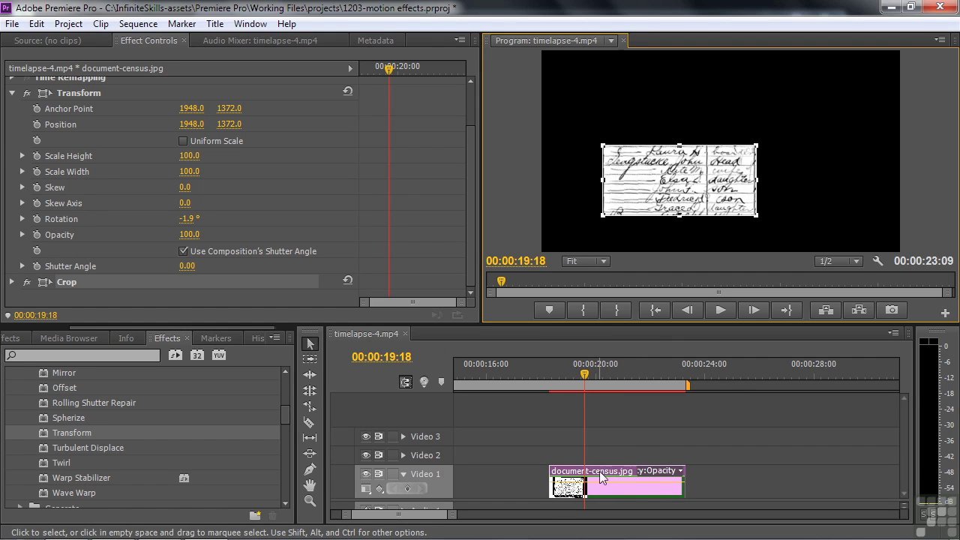
# Step: Move the cropped clip to Video 2 and put the full document-census.jpg on Video 1 beneath it
pyautogui.moveTo(599, 471); pyautogui.dragTo(602, 464)
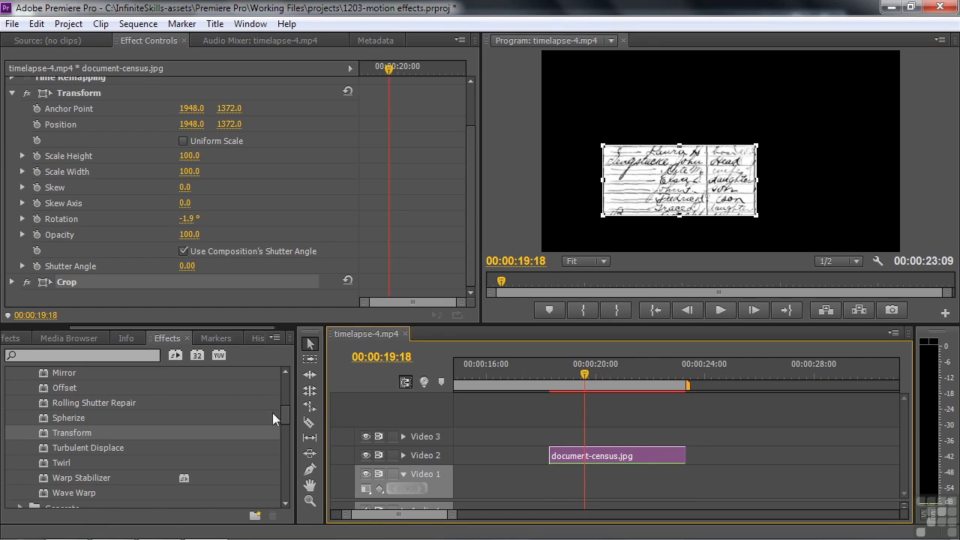
pyautogui.moveTo(152, 327); pyautogui.dragTo(48, 338)
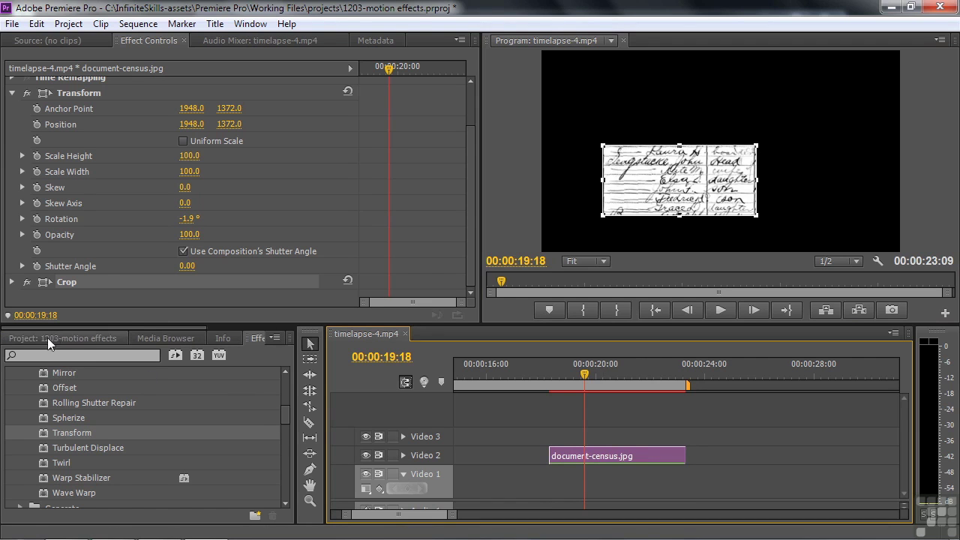
pyautogui.click(59, 339)
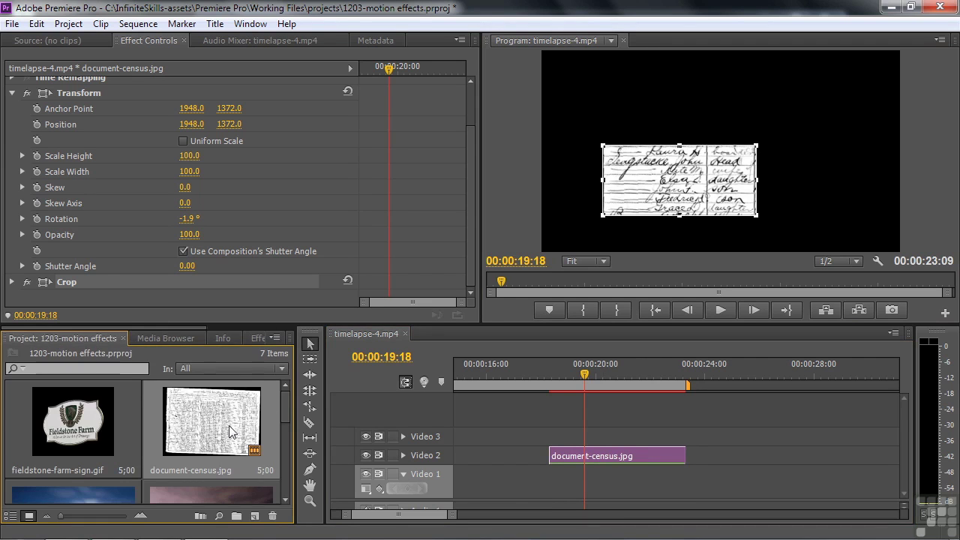
pyautogui.moveTo(388, 503); pyautogui.dragTo(629, 478)
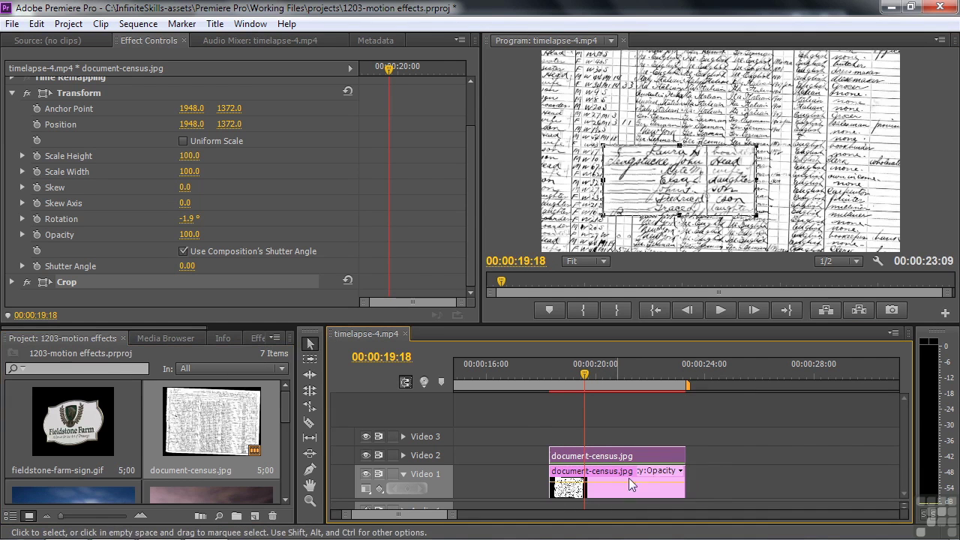
pyautogui.click(640, 474)
pyautogui.click(600, 491)
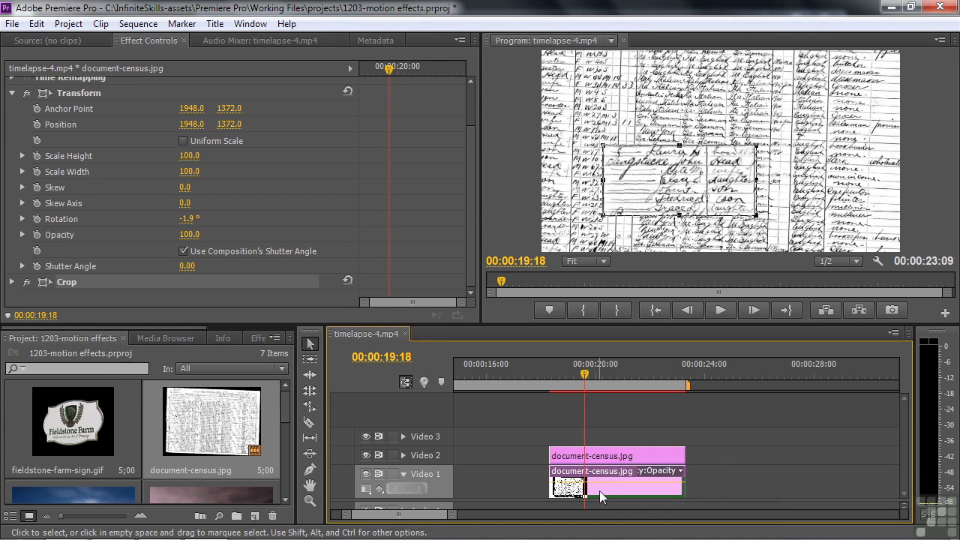
# Step: Set the Video 1 census image's Rotation to -2.0° and Scale to 42.0
pyautogui.click(12, 101)
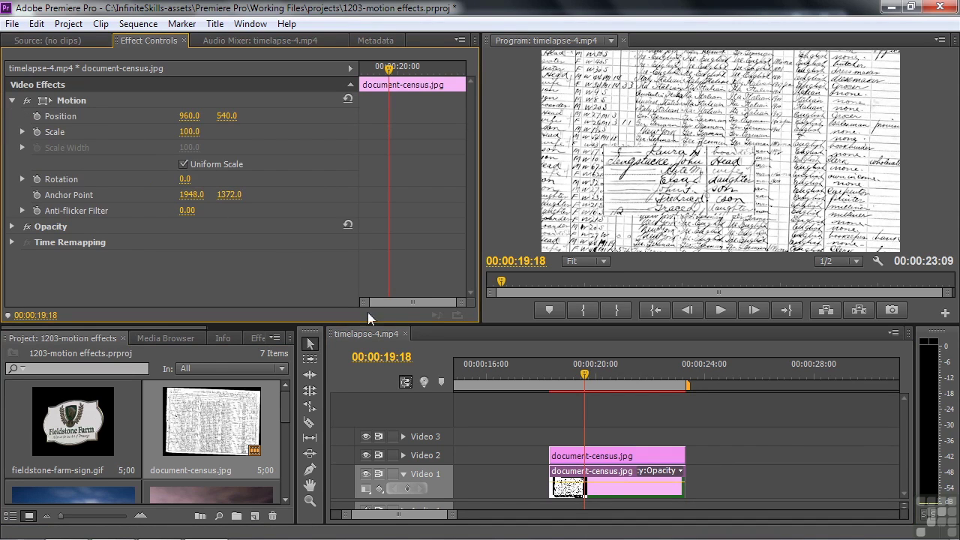
pyautogui.click(184, 178)
pyautogui.write('-4')
pyautogui.press('Return')
pyautogui.moveTo(186, 179); pyautogui.dragTo(189, 179)
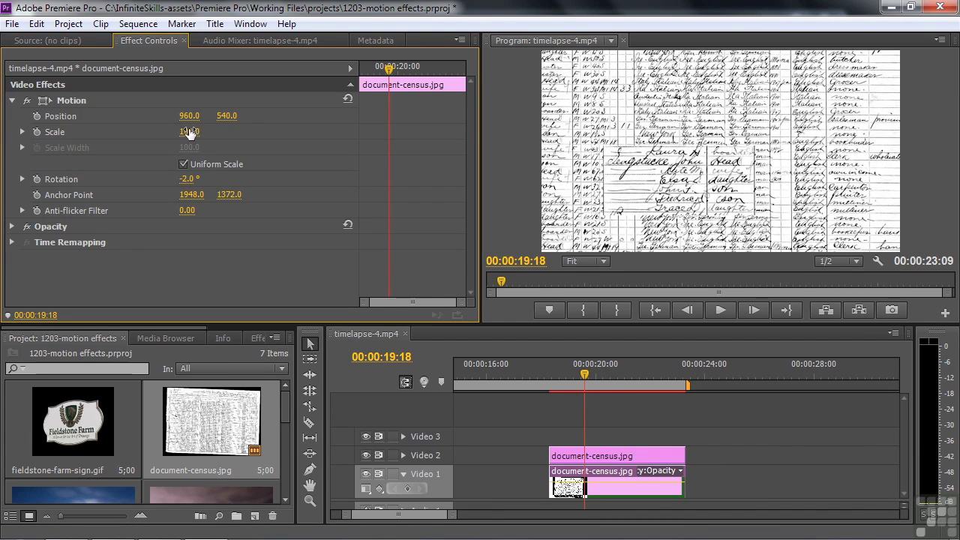
pyautogui.moveTo(189, 132); pyautogui.dragTo(145, 132)
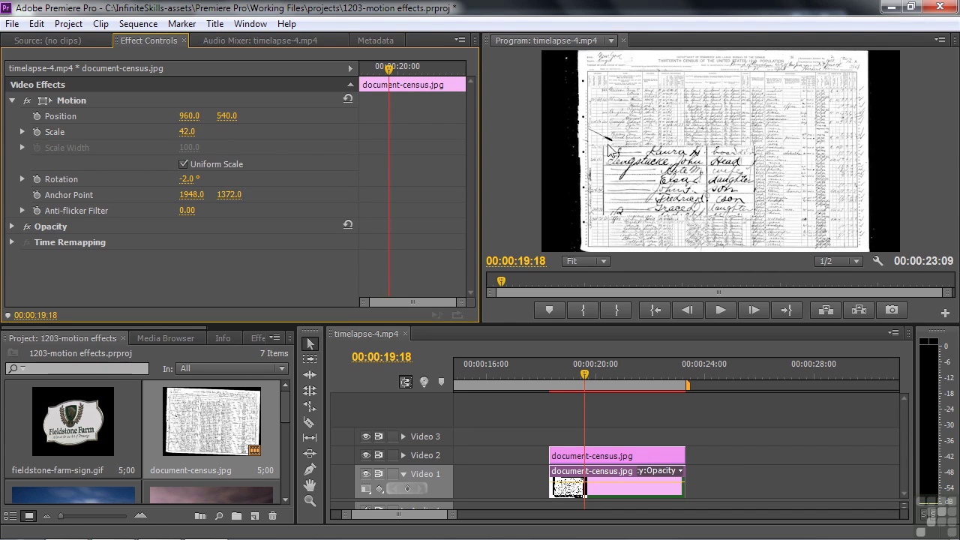